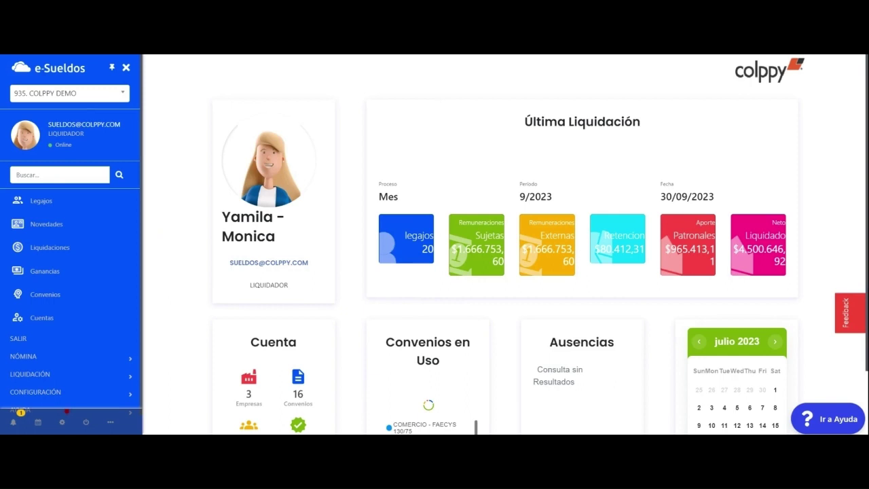
Step: Open the list of labour agreements and filter it by the name "cami"
click(28, 299)
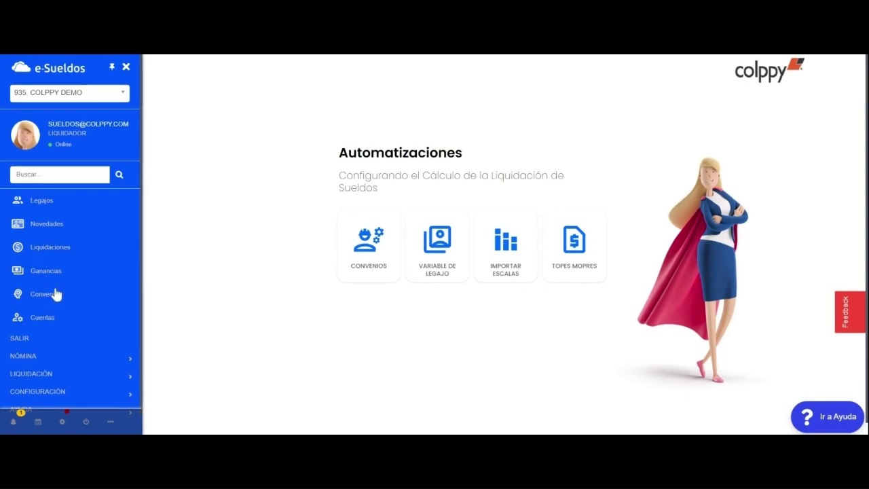
click(373, 275)
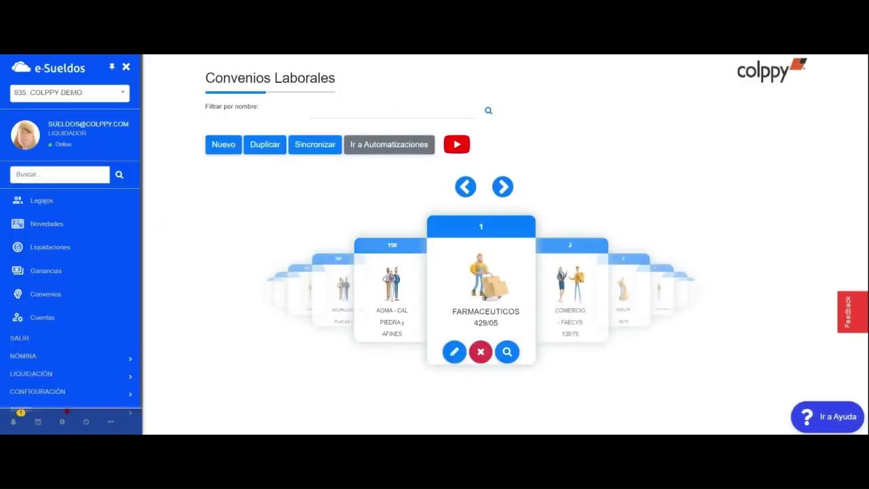
click(391, 110)
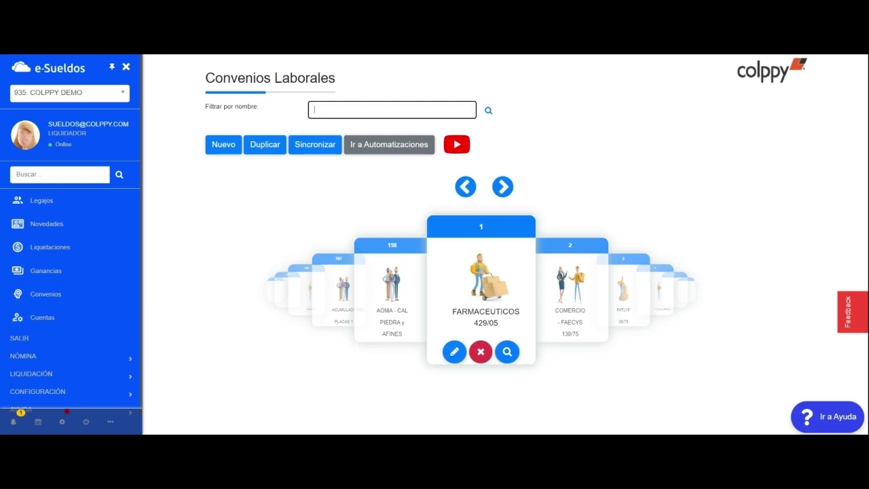
text(cami)
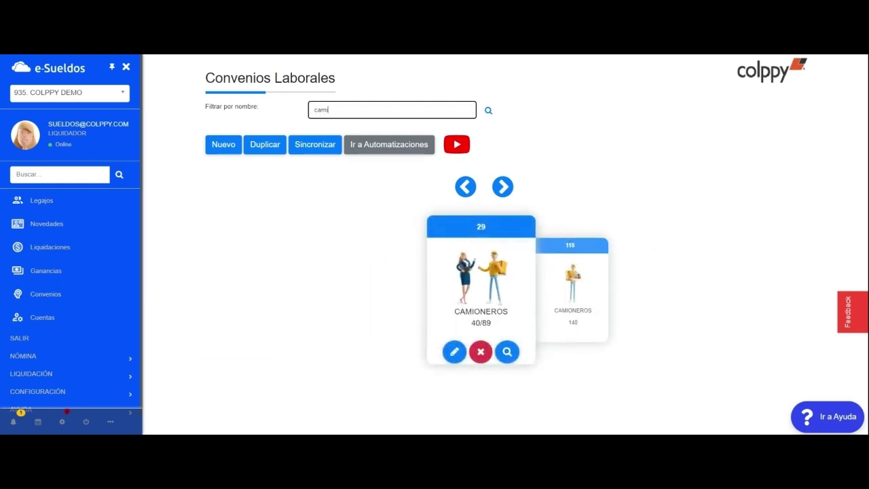
Step: Replace the name filter with 40/89 and open the details of the CAMIONEROS 40/89 agreement
key(BackSpace)
key(BackSpace)
key(BackSpace)
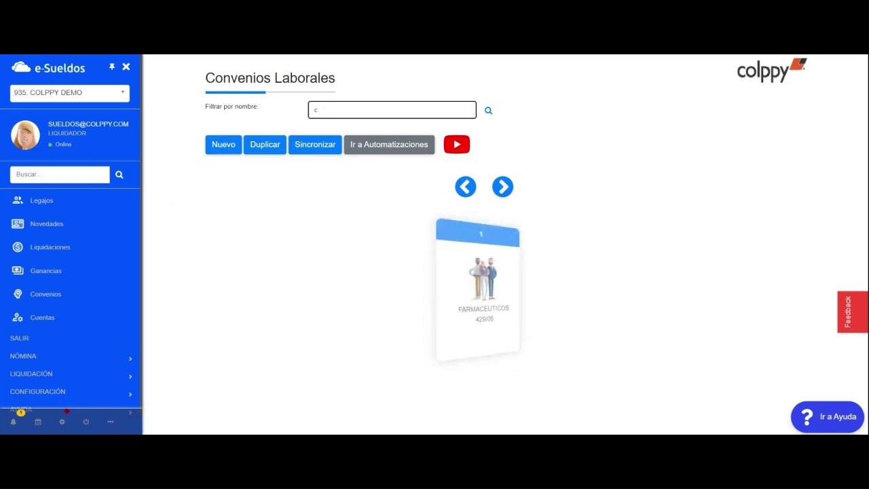
key(BackSpace)
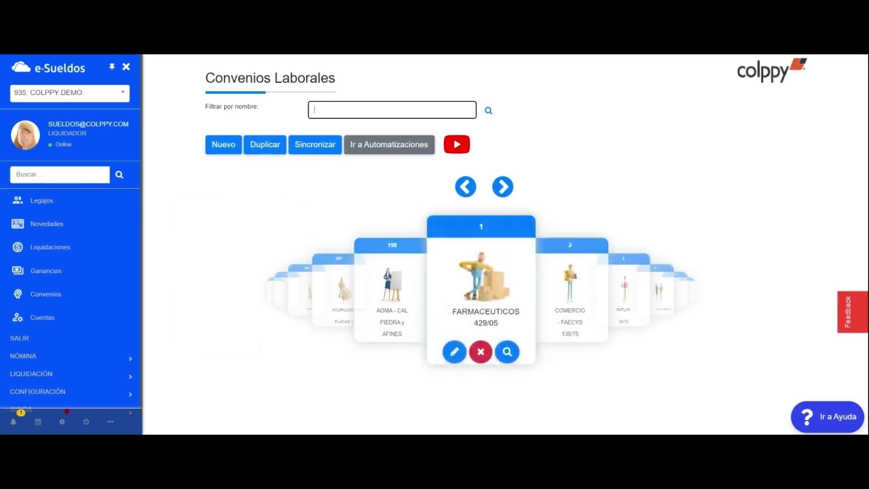
text(40)
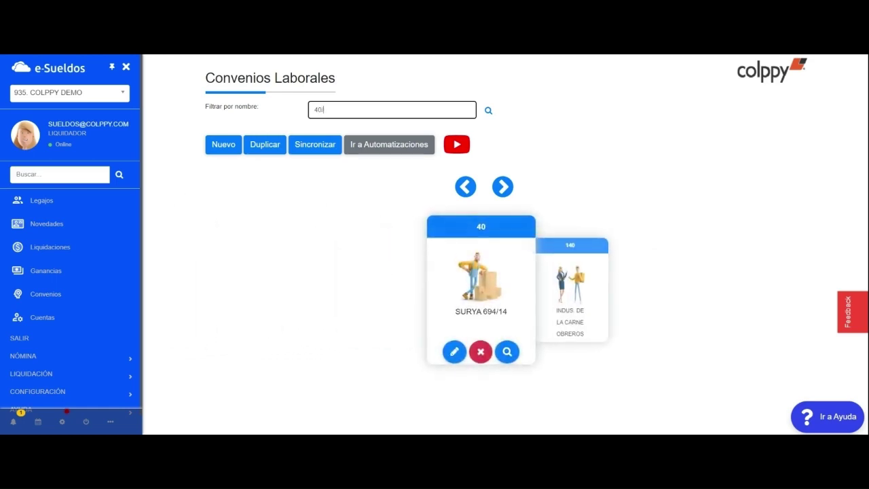
text(/89)
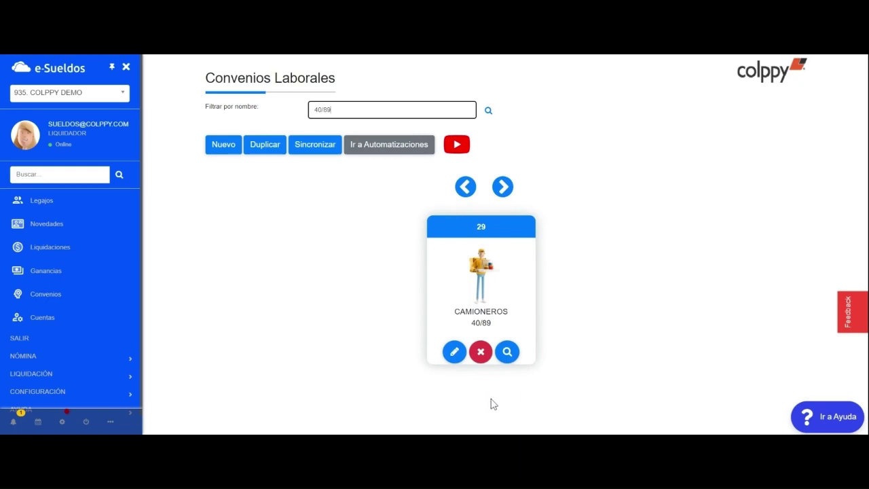
click(509, 356)
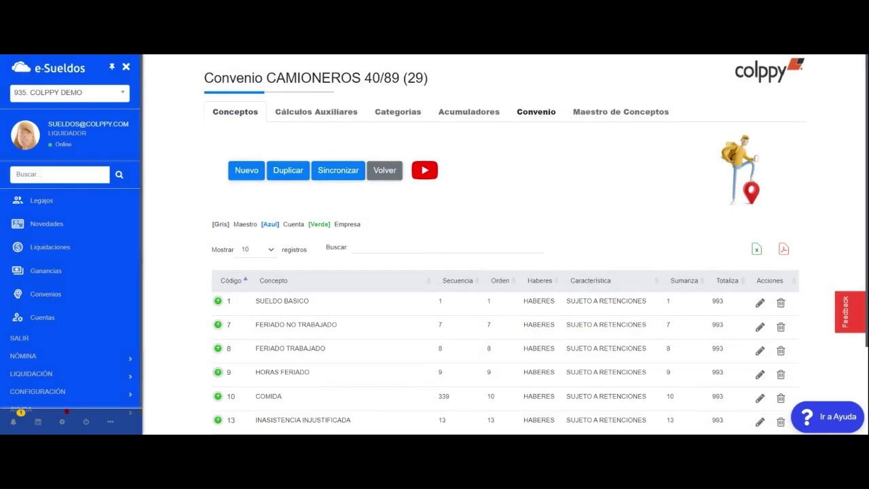
Step: Review the agreement's auxiliary calculations, categories, accumulators, general data and concept master, and return to its concepts
click(303, 116)
click(409, 120)
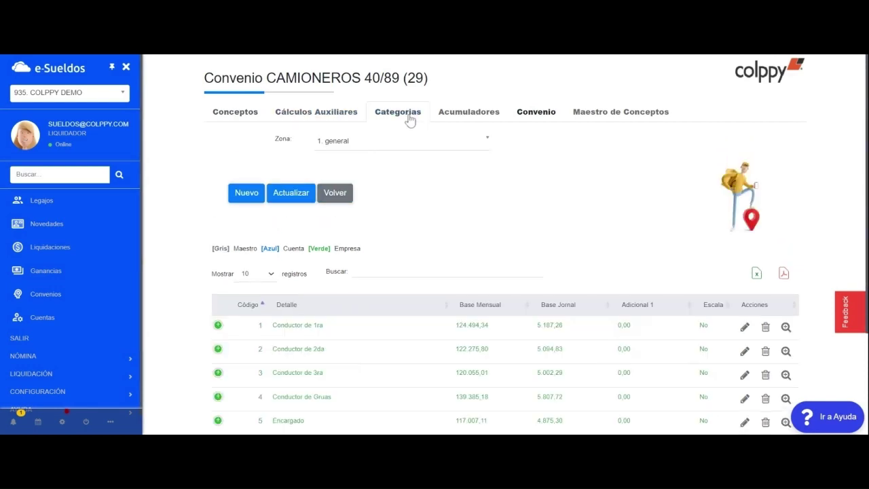
click(453, 113)
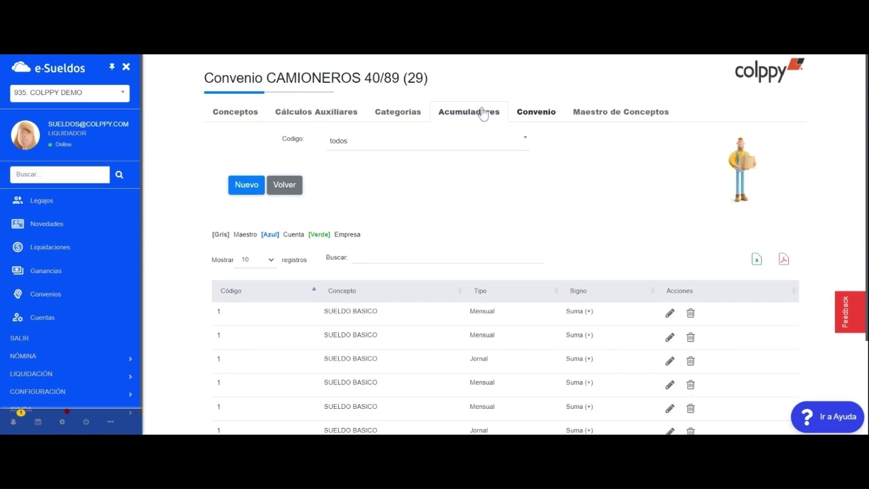
click(535, 111)
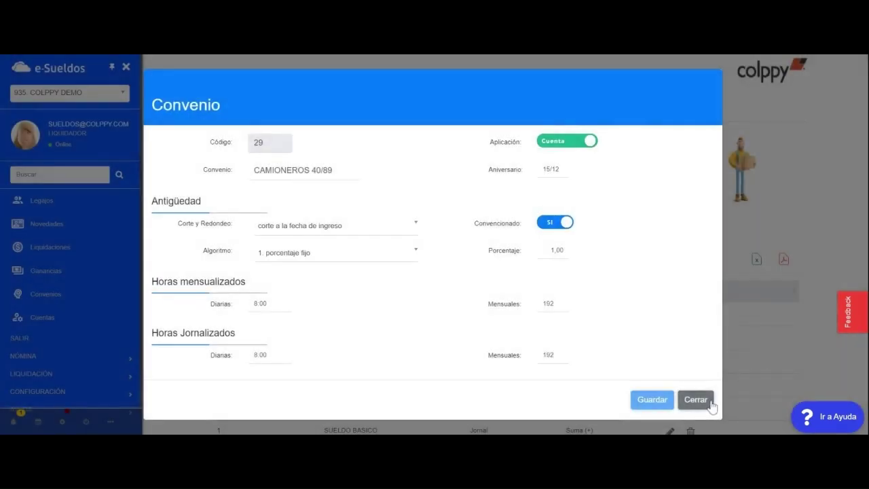
click(705, 399)
click(645, 113)
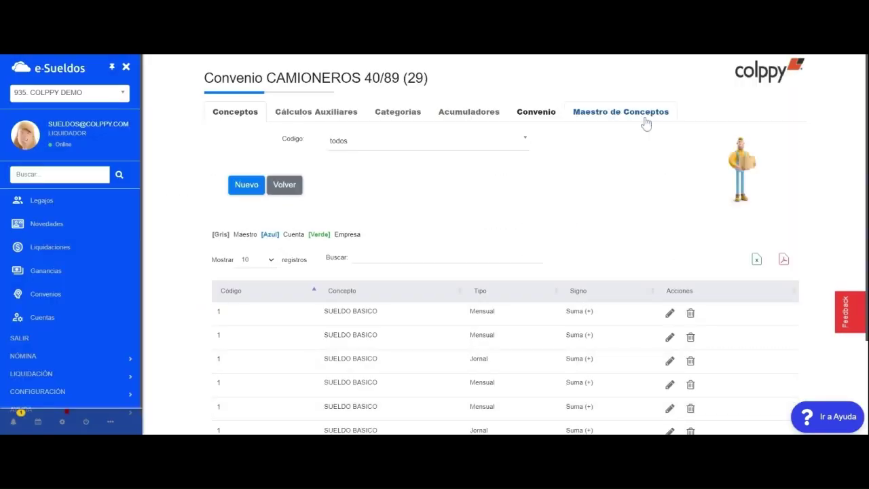
click(242, 116)
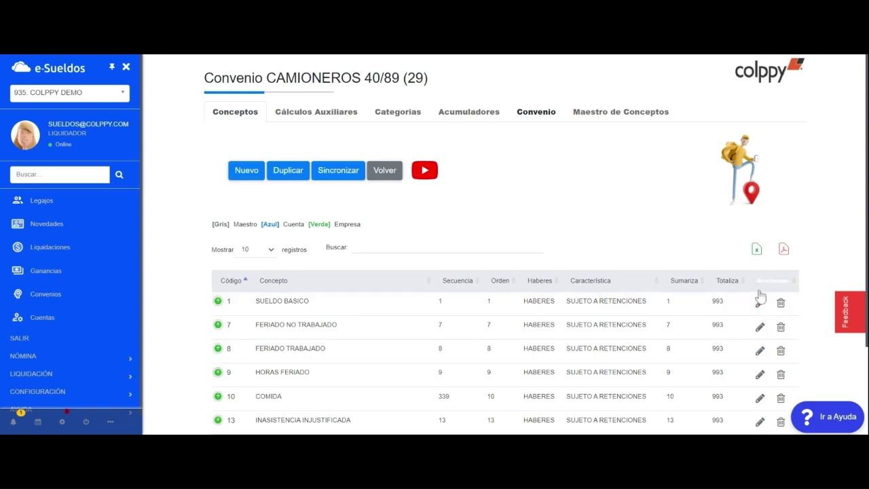
Step: Open the SUELDO BASICO concept for editing and shorten its Denominación to SUELDO
click(760, 304)
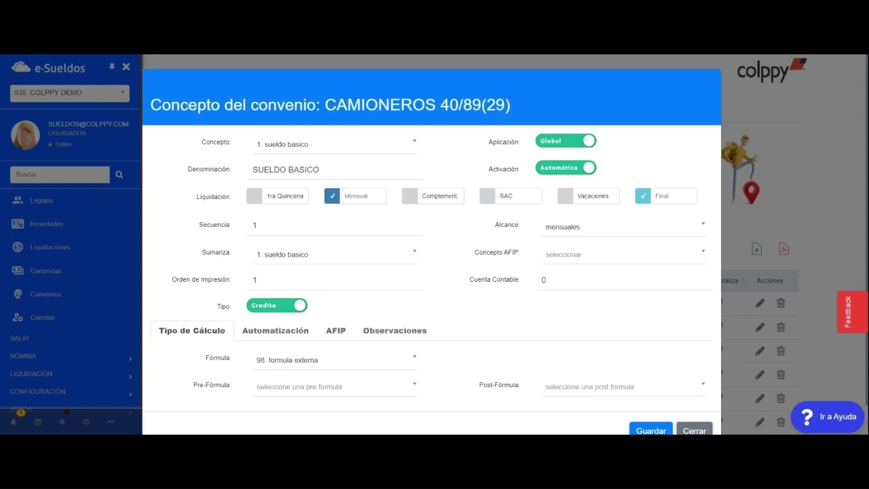
click(320, 170)
key(BackSpace)
key(BackSpace)
key(BackSpace)
key(BackSpace)
key(BackSpace)
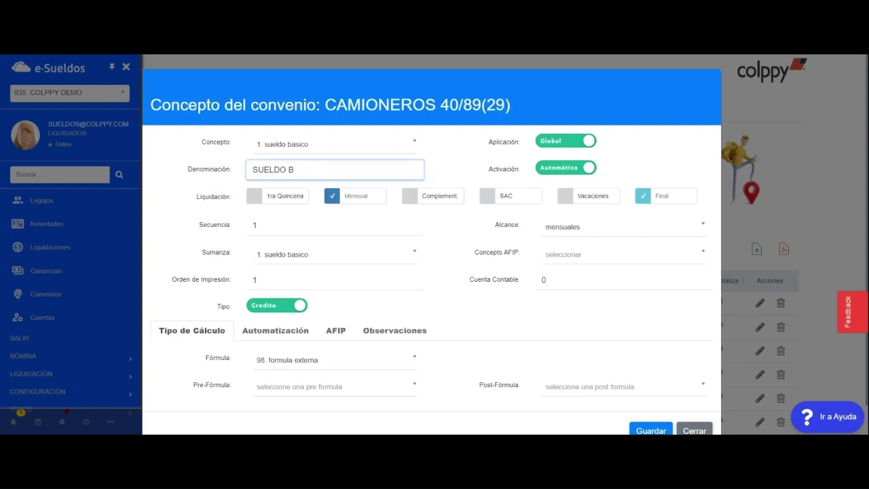
key(BackSpace)
key(BackSpace)
click(450, 170)
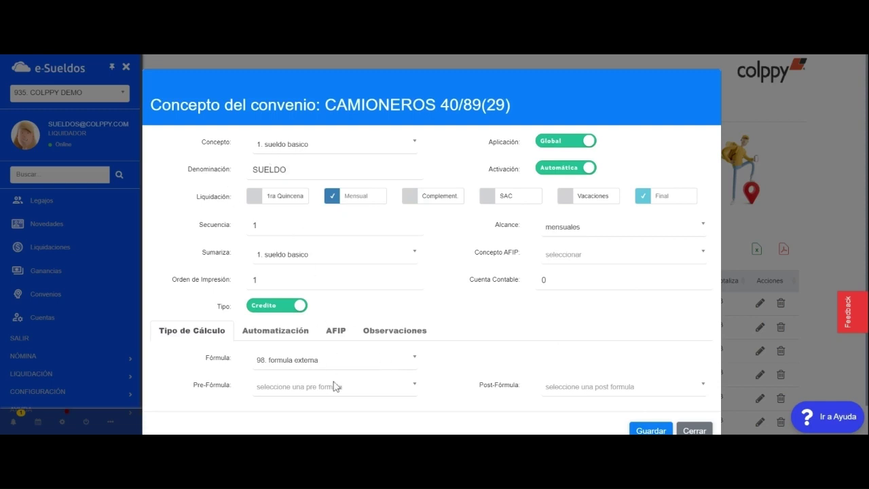
Step: Try the alternatives of the concept's Aplicación setting, leave it on Global and save the concept
click(552, 149)
click(580, 153)
click(554, 145)
click(574, 144)
click(651, 429)
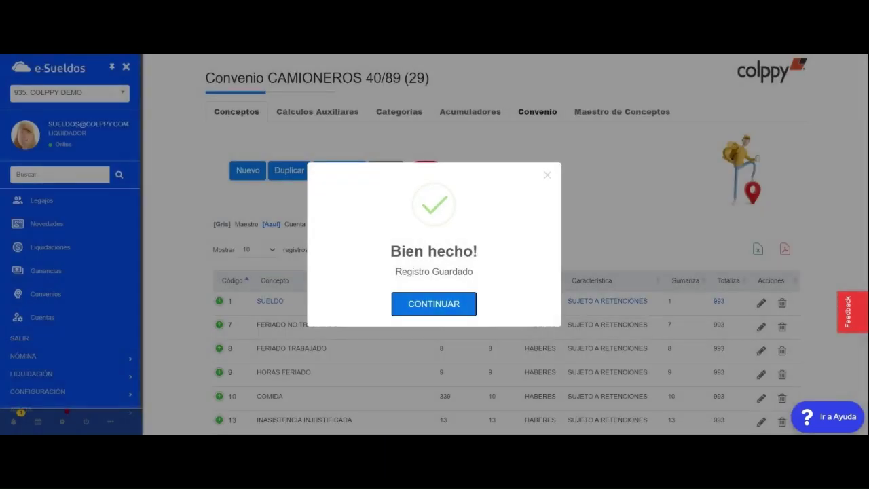
click(429, 307)
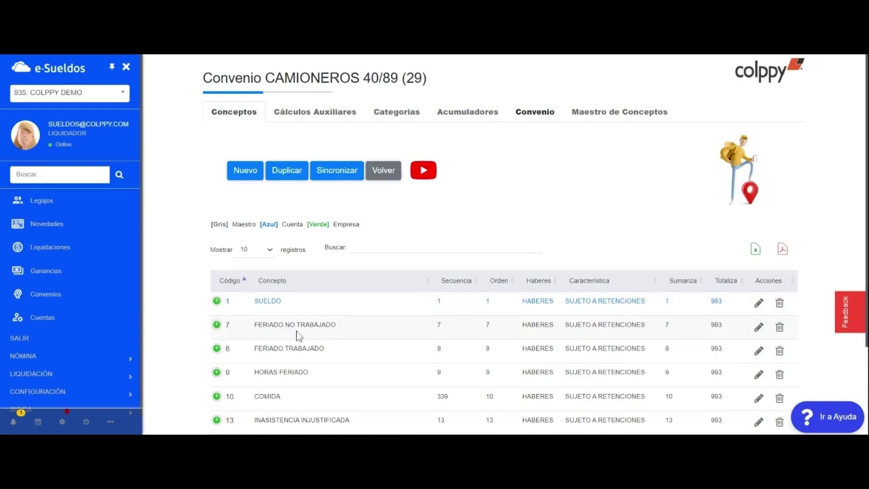
Step: Reopen the SUELDO concept for editing and try including it in the SAC settlement, leaving SAC unselected
scroll(364, 353, down, 1)
scroll(365, 354, down, 1)
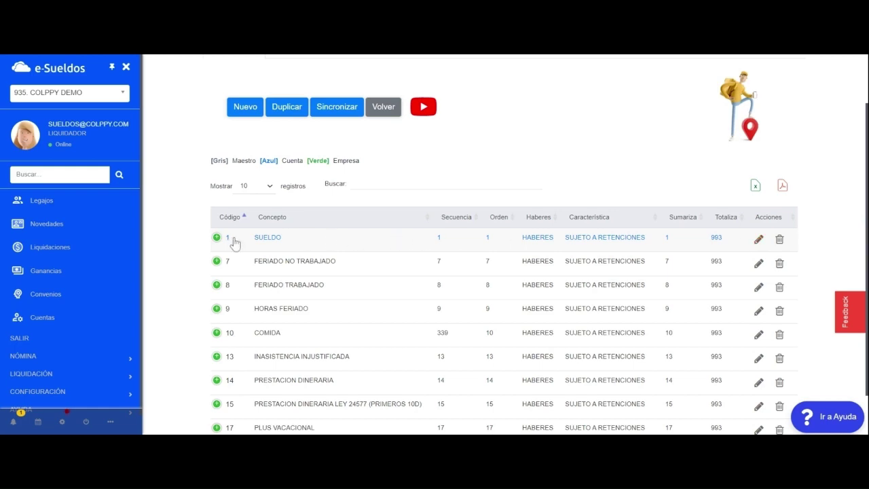
click(758, 241)
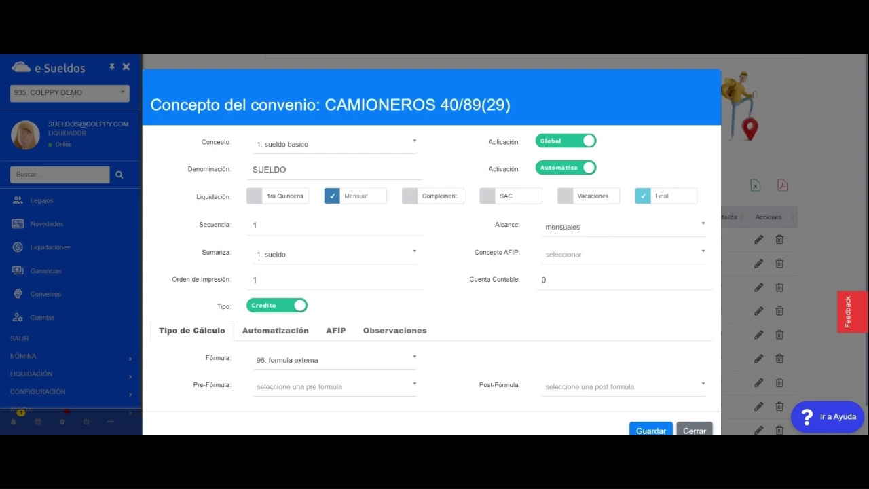
click(493, 204)
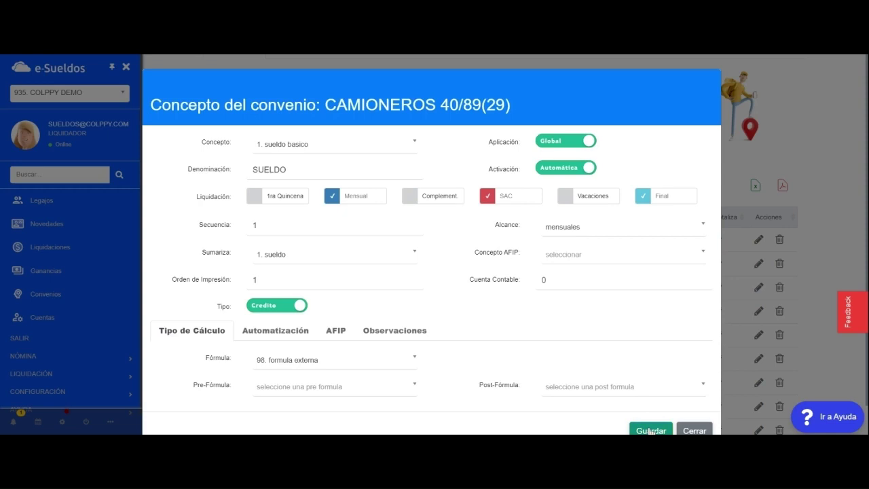
click(487, 197)
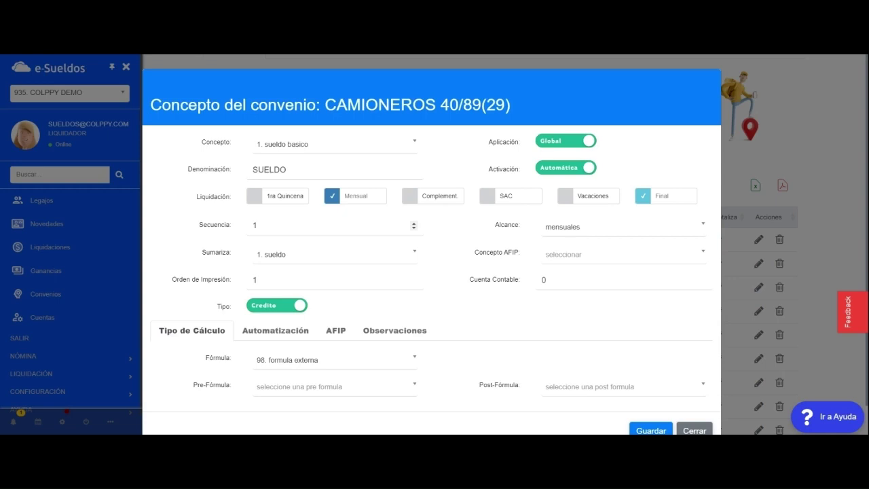
Step: Try 99 as the concept's Secuencia value and restore it to 1
click(256, 225)
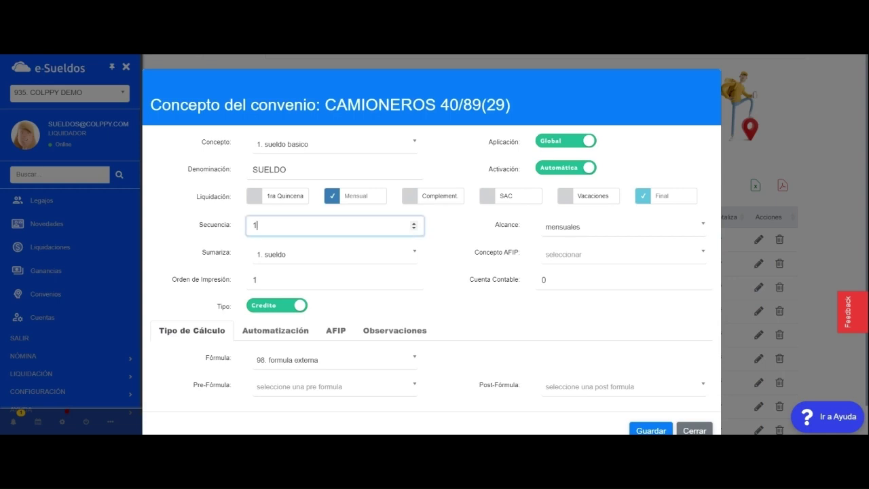
key(BackSpace)
text(99)
key(BackSpace)
key(BackSpace)
text(1)
Step: Review the Sumariza options, keeping 1. SUELDO, and examine the Orden de Impresión setting
click(321, 256)
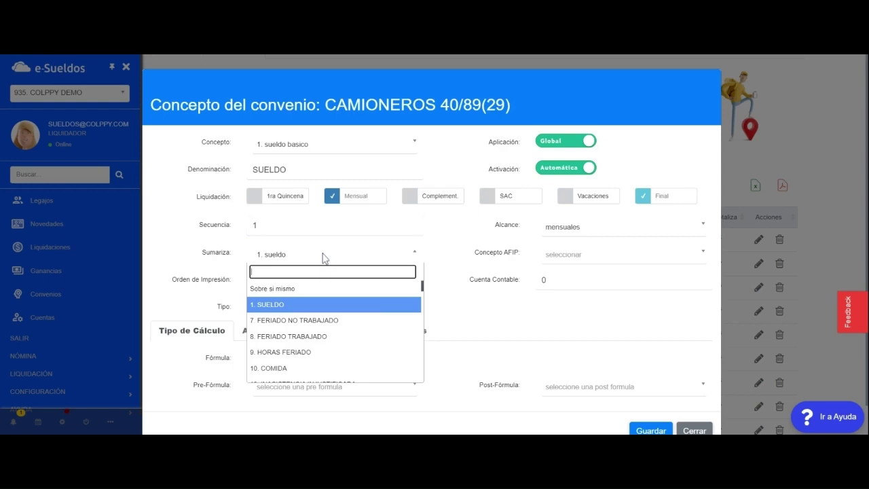
click(324, 305)
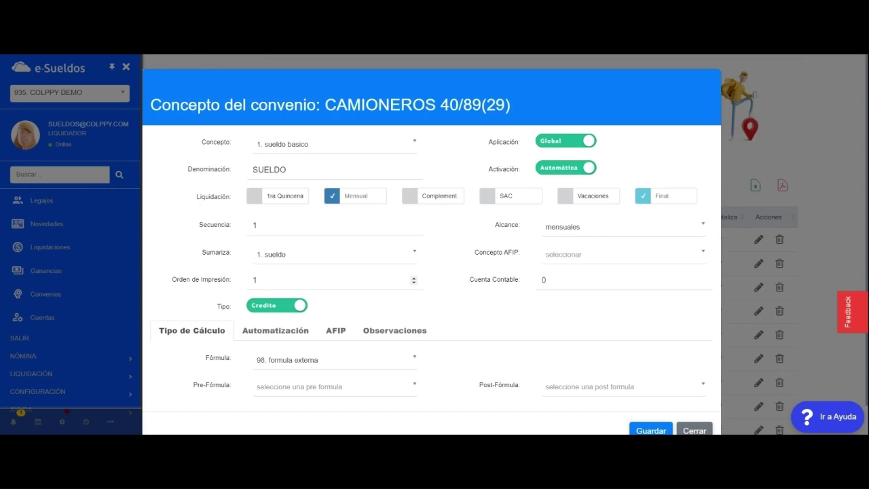
click(307, 280)
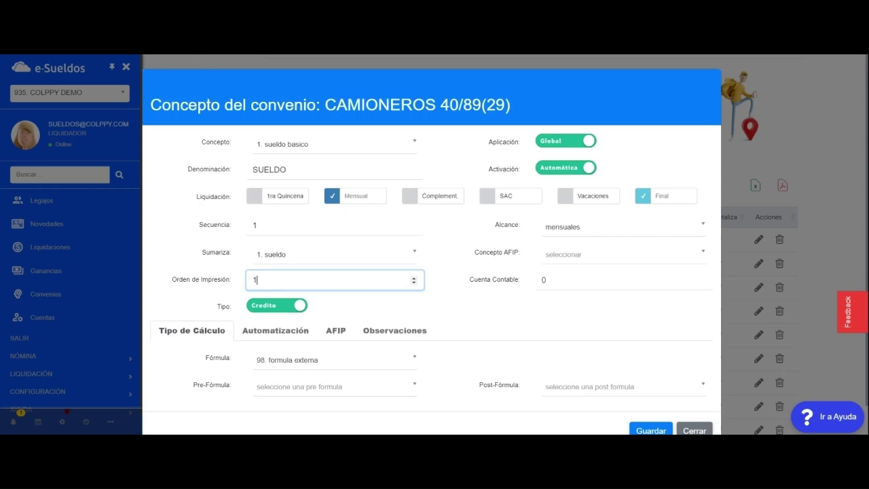
scroll(432, 244, down, 1)
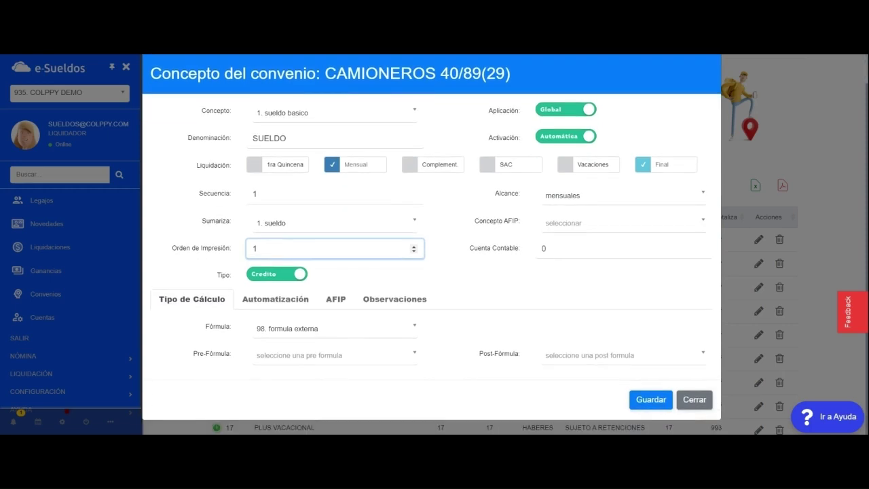
click(363, 288)
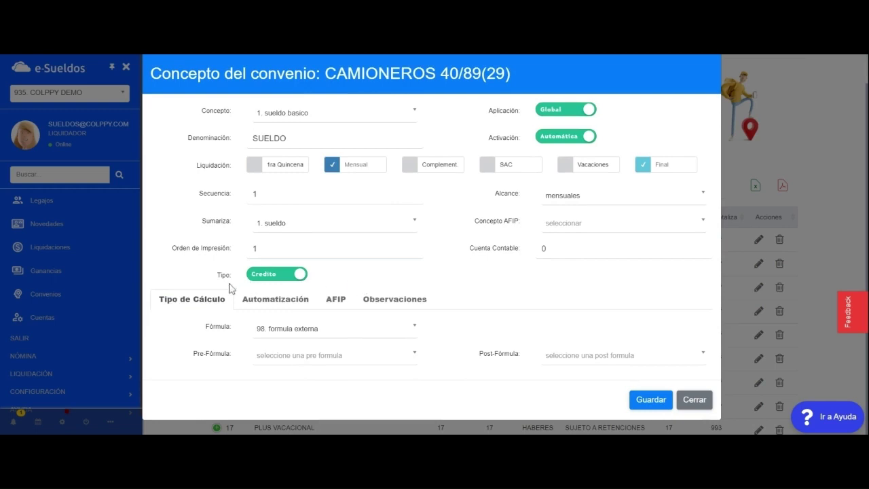
Step: Try switching the concept's Tipo between Debito and Credito, leaving it on Credito
click(272, 284)
click(285, 283)
click(263, 279)
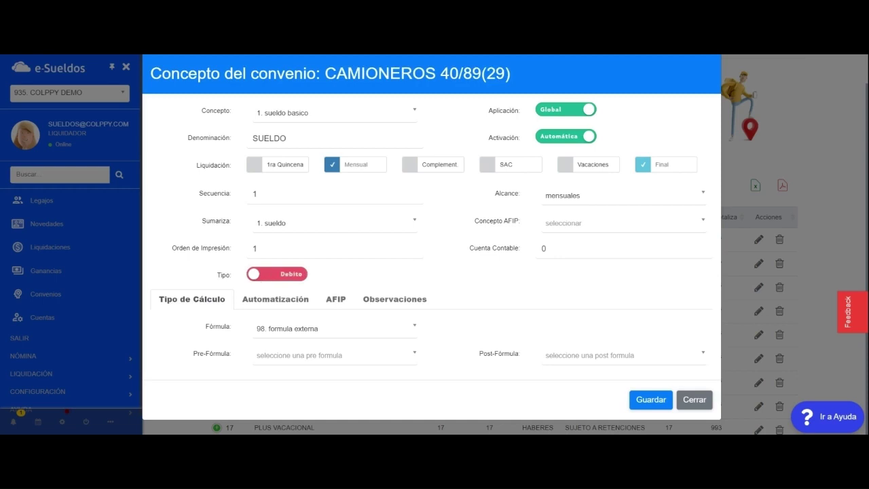
click(276, 279)
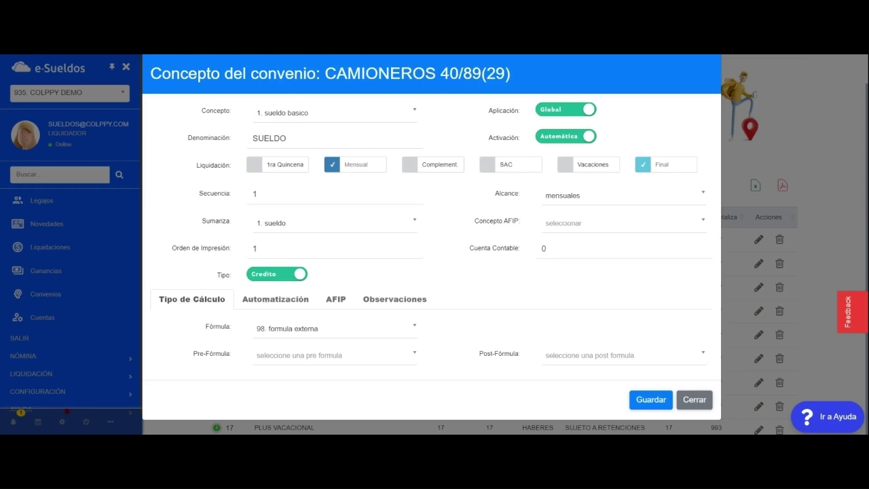
click(263, 279)
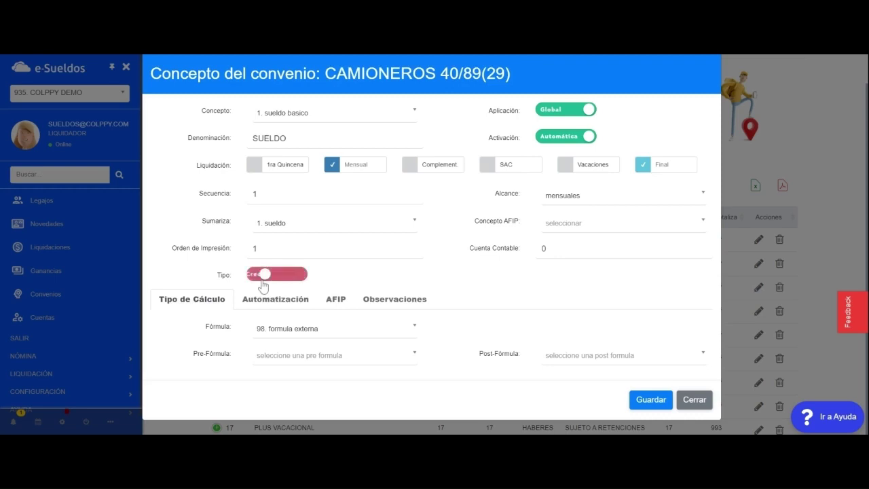
click(288, 279)
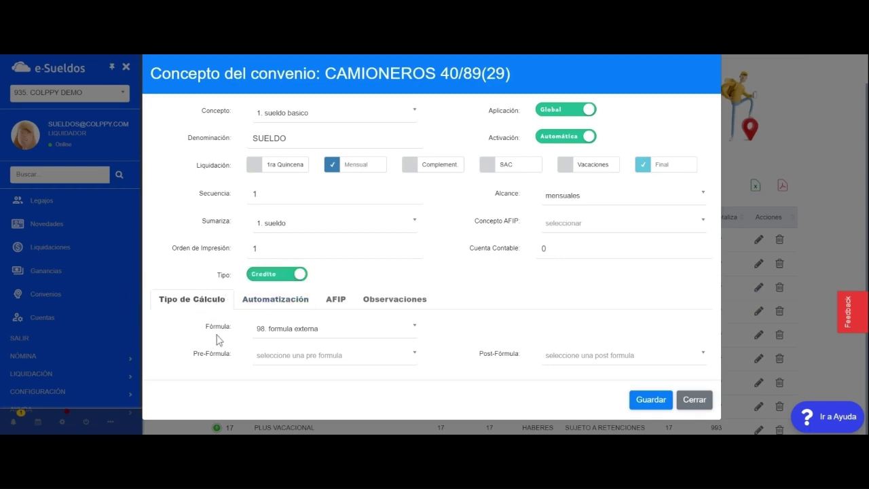
Step: Set the SUELDO concept's Fórmula to 0. RESERVADA o FUERA DE USO and save the concept
click(285, 331)
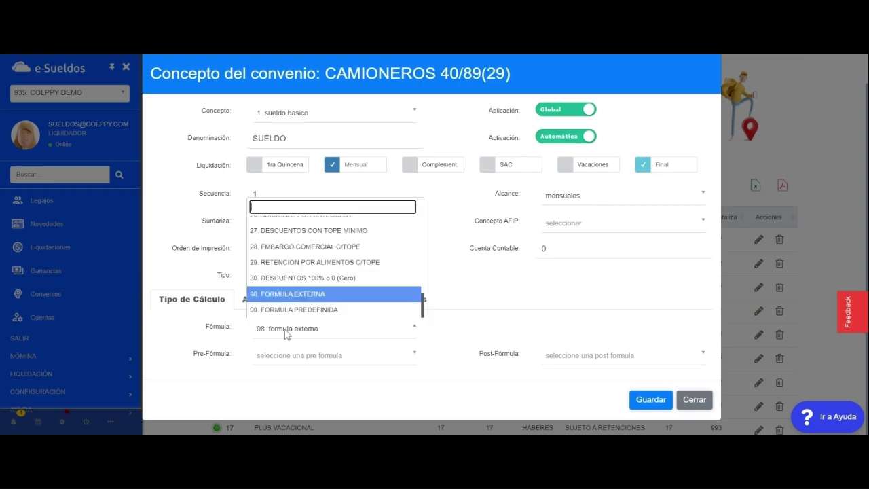
click(297, 296)
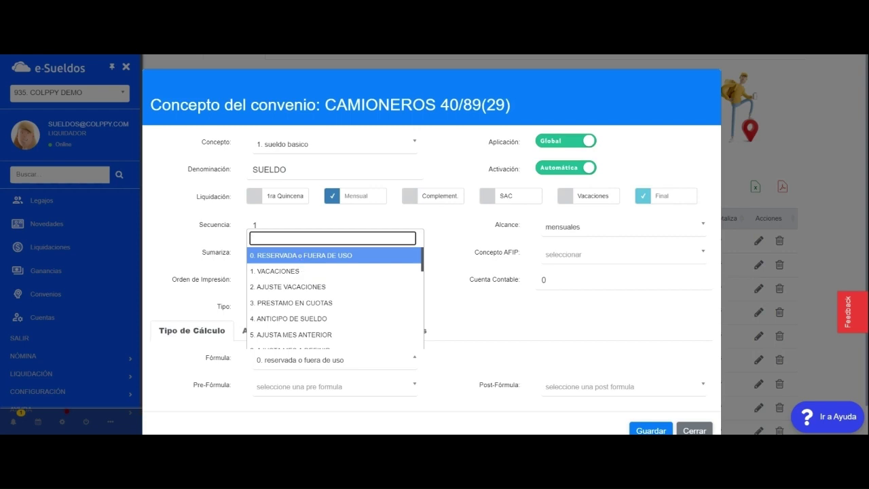
click(300, 259)
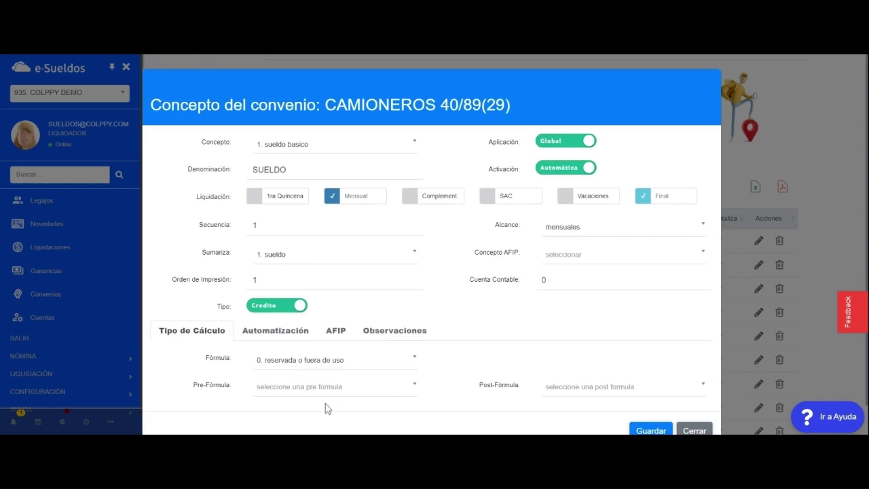
scroll(586, 370, down, 1)
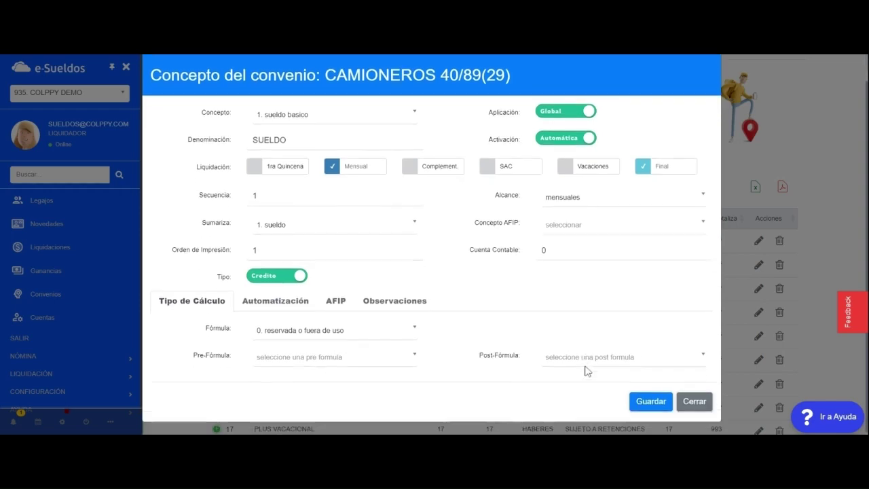
click(638, 406)
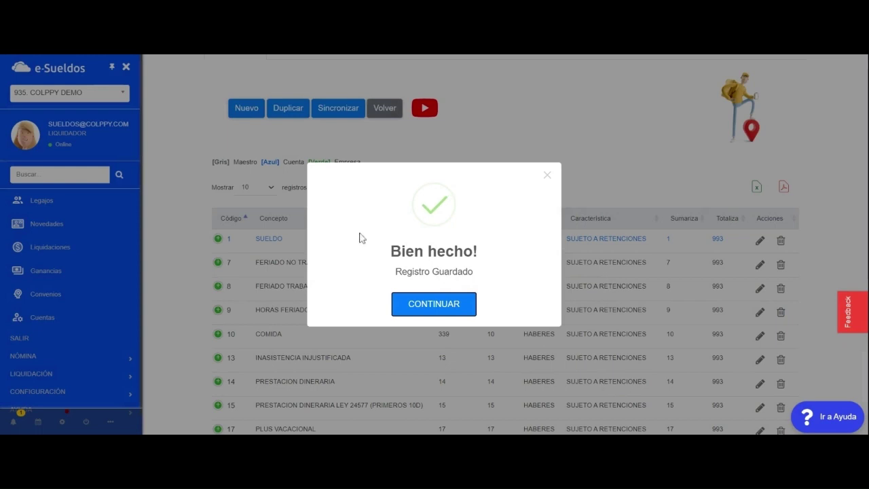
click(414, 311)
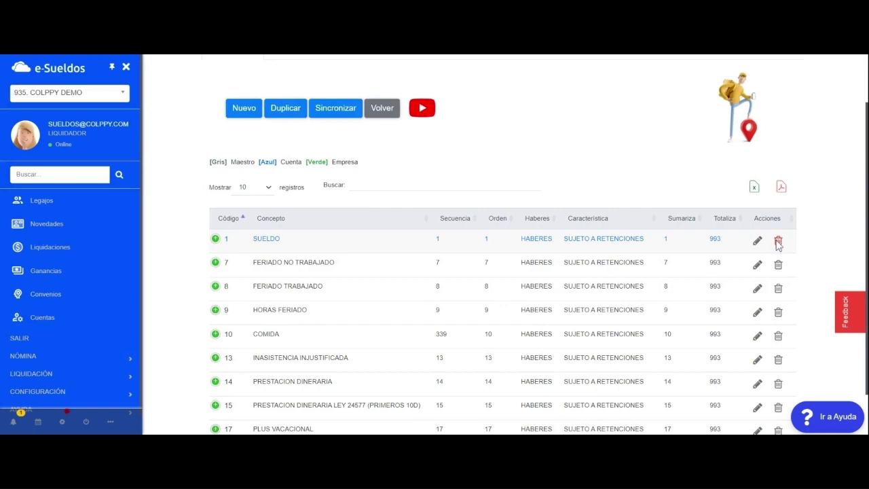
Step: Reopen the SUELDO concept, set its Fórmula to 98. FORMULA EXTERNA and save it
click(758, 240)
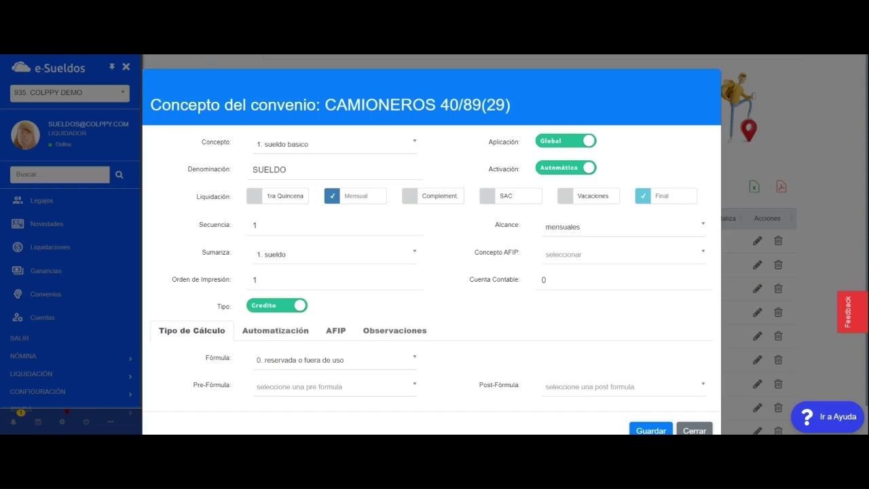
click(274, 367)
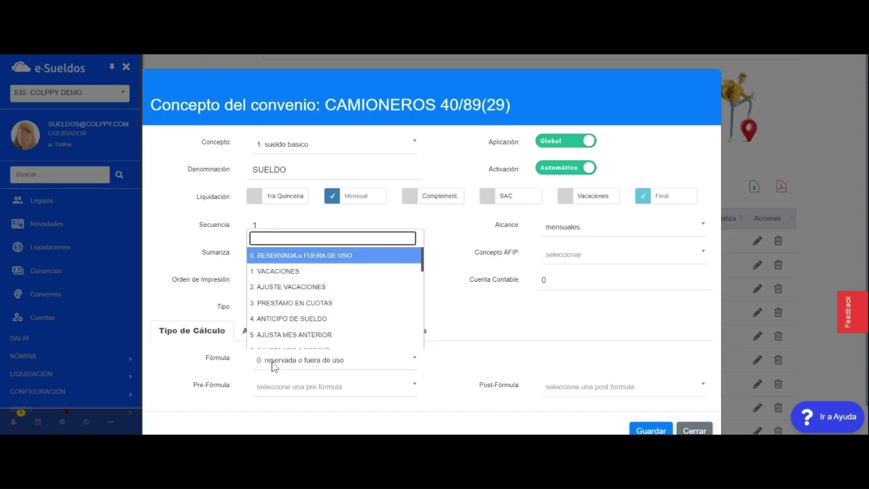
text(fo)
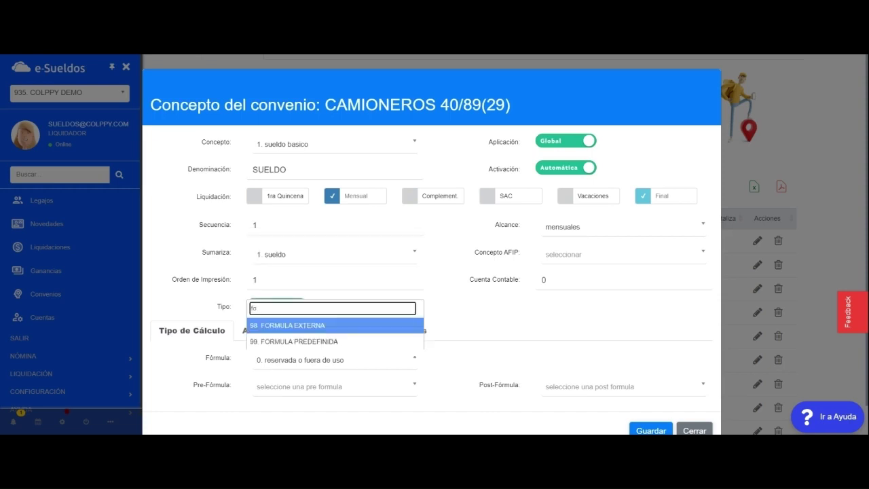
click(298, 329)
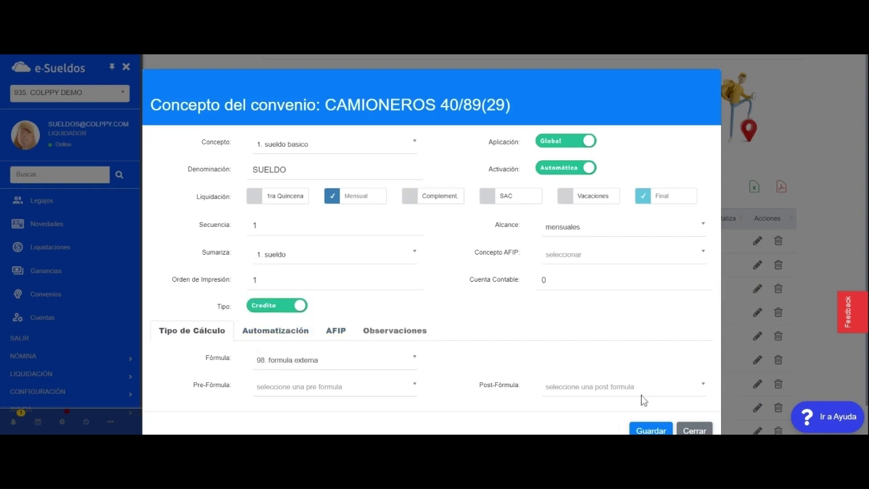
scroll(644, 401, down, 1)
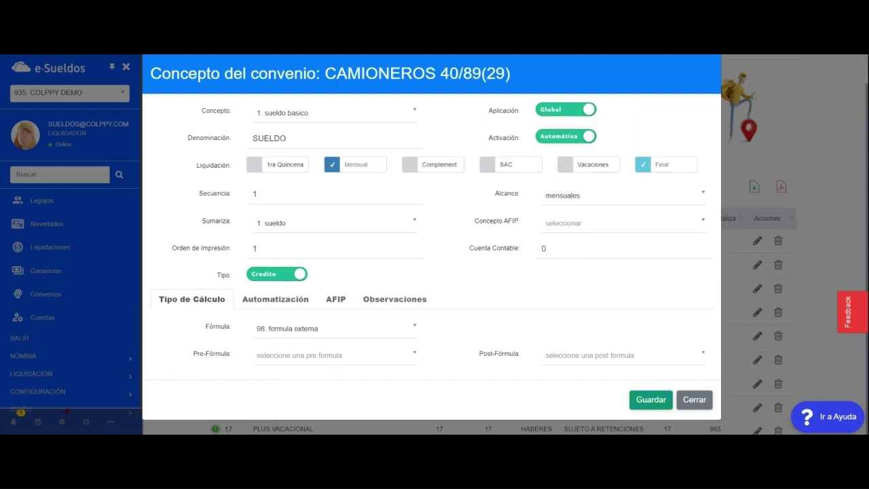
click(644, 401)
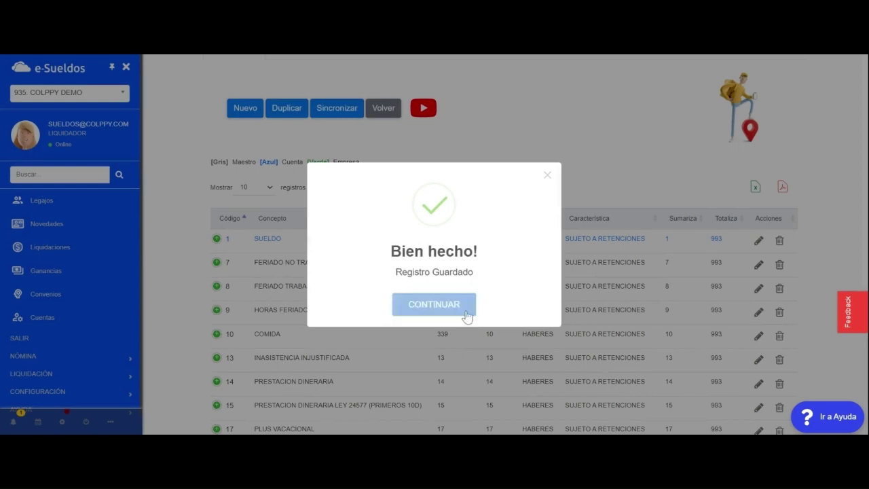
click(466, 315)
Step: Open the SUELDO concept for editing and examine the Unidades formula in its Automatización settings
click(757, 241)
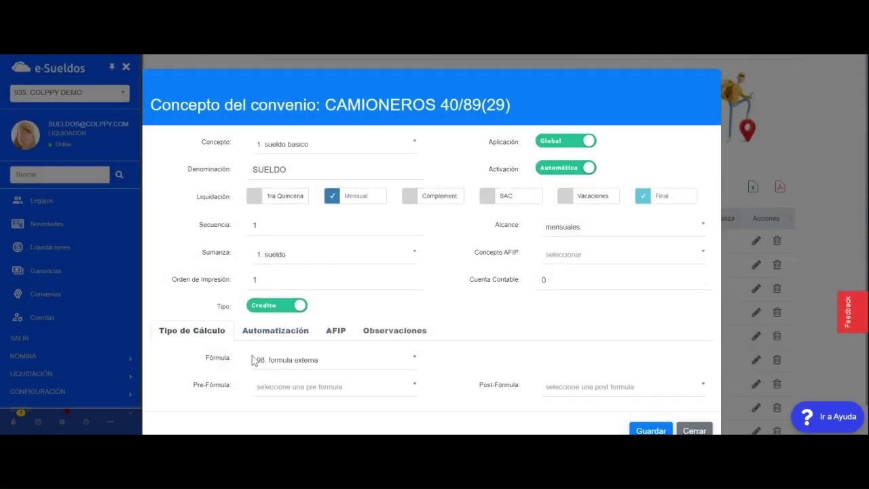
click(294, 340)
scroll(294, 340, down, 2)
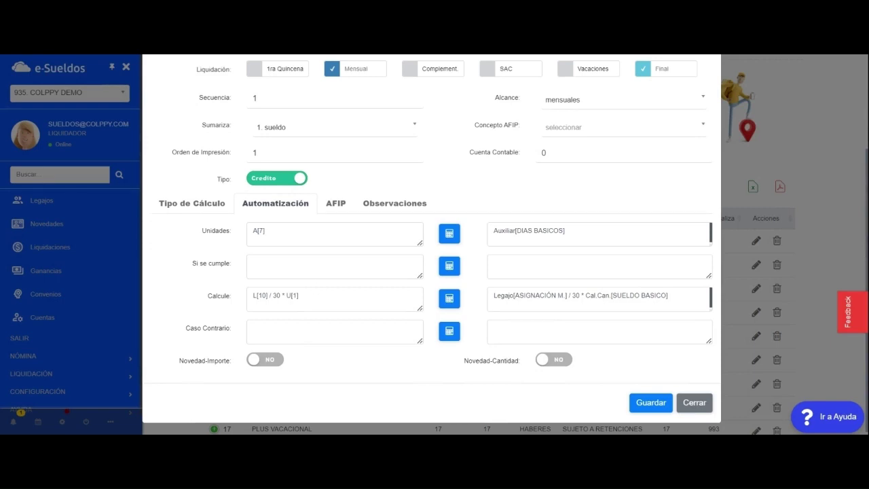
drag(266, 232, 245, 237)
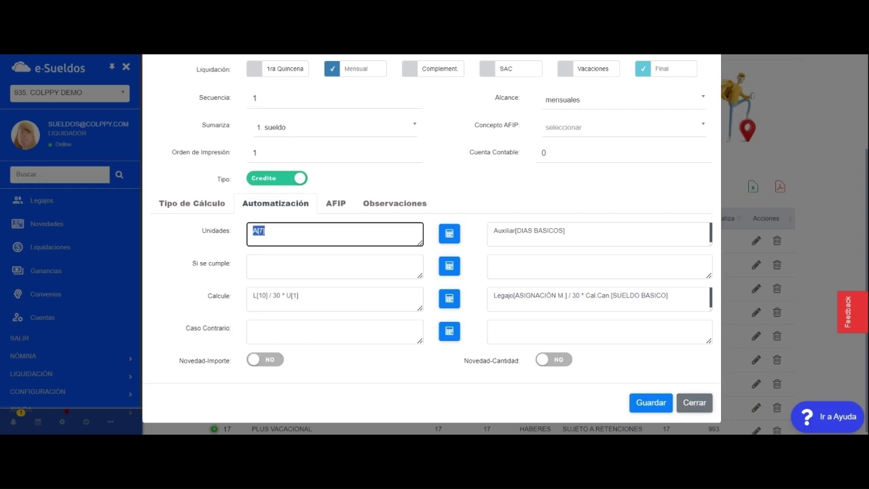
click(265, 231)
drag(257, 231, 248, 232)
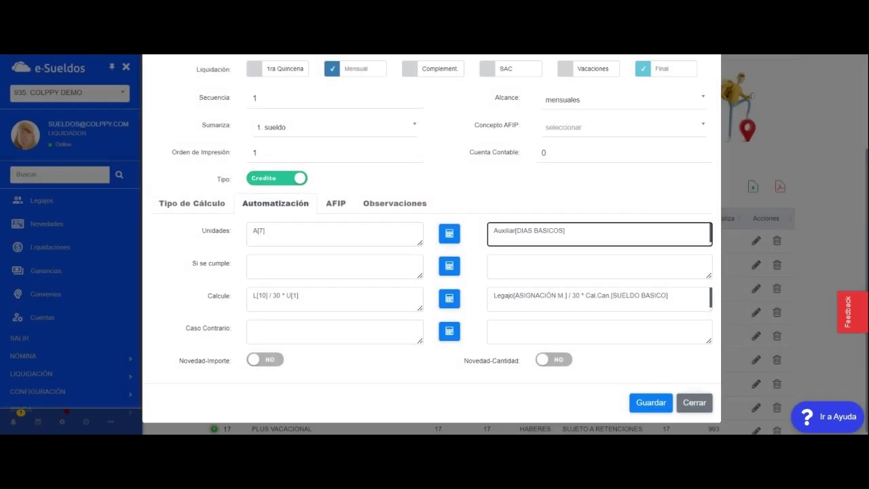
Step: Examine the Auxiliar and DIAS BASICOS parts of the Unidades formula's description
drag(565, 231, 487, 237)
key(Home)
key(shift+Right)
key(shift+Right)
key(shift+Right)
key(shift+Right)
key(shift+Right)
key(shift+Right)
key(shift+Right)
key(shift+Right)
key(Right)
key(Right)
key(shift+Right)
key(shift+Right)
key(shift+Right)
key(shift+Right)
key(shift+Right)
key(shift+Right)
key(shift+Right)
key(shift+Right)
key(shift+Right)
key(shift+Right)
key(shift+Right)
key(shift+Right)
key(Right)
Step: Examine the L[10] term of the Calcule formula and its matching Legajo description
click(301, 297)
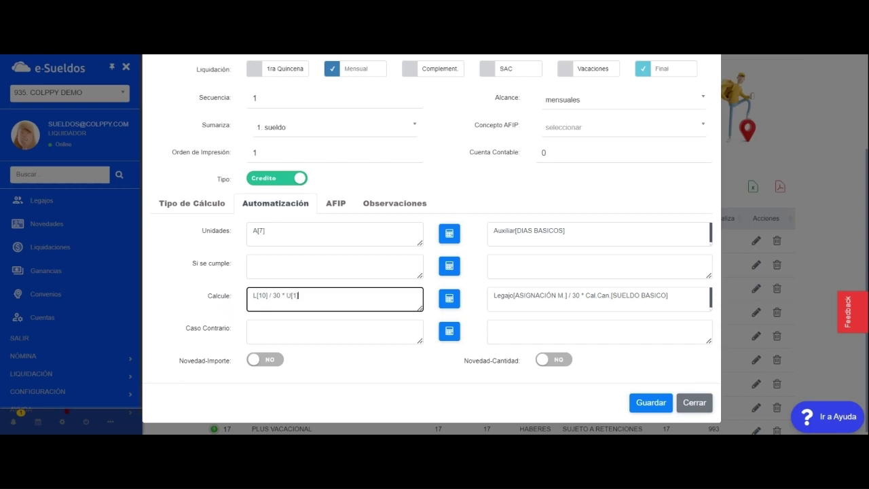
drag(266, 296, 252, 296)
click(497, 295)
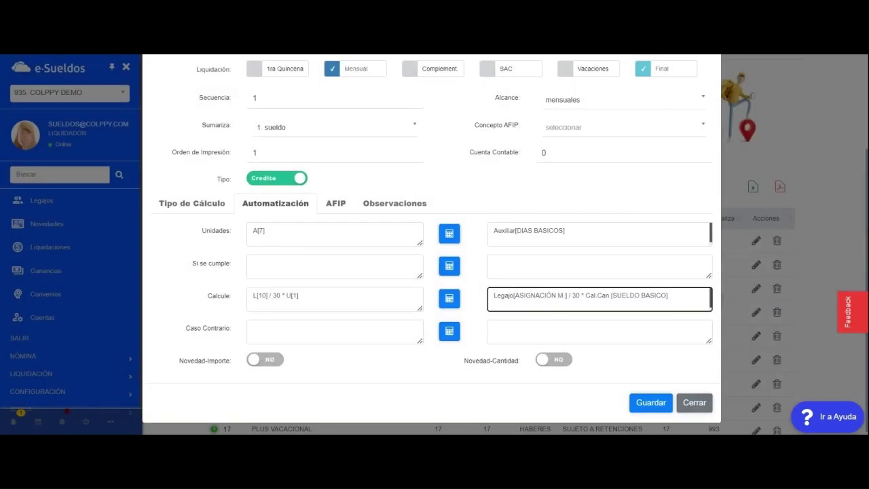
drag(494, 295, 567, 295)
click(544, 297)
Step: Examine the division by 30 and the U[1] multiplier in the Calcule formula, comparing U[1] with the concept's own details
drag(270, 296, 280, 296)
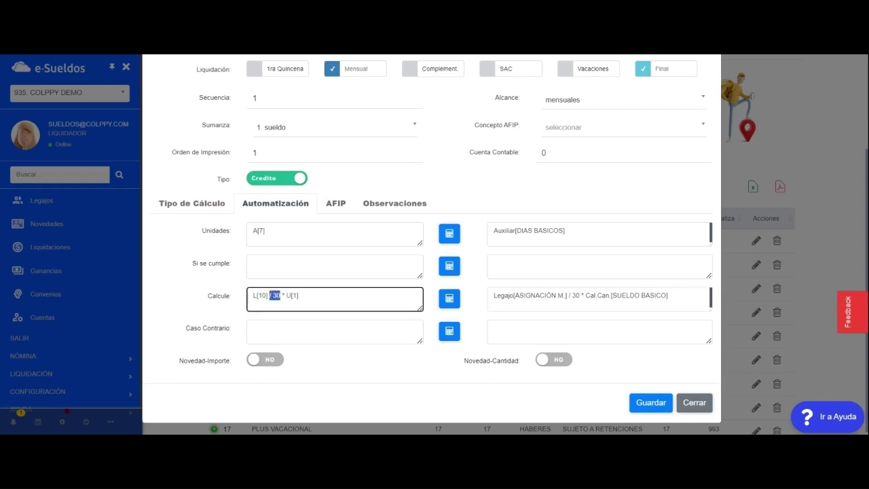
click(299, 296)
drag(282, 296, 299, 296)
click(299, 296)
double_click(294, 296)
scroll(295, 296, up, 2)
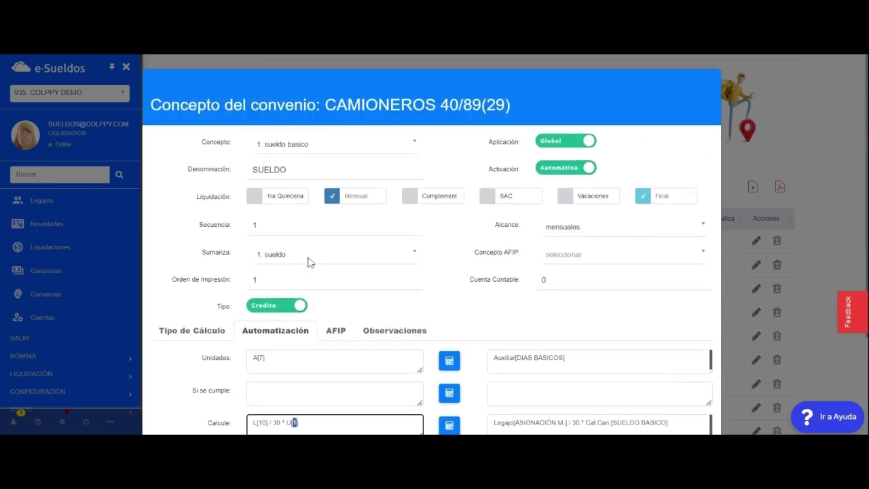
scroll(309, 262, down, 1)
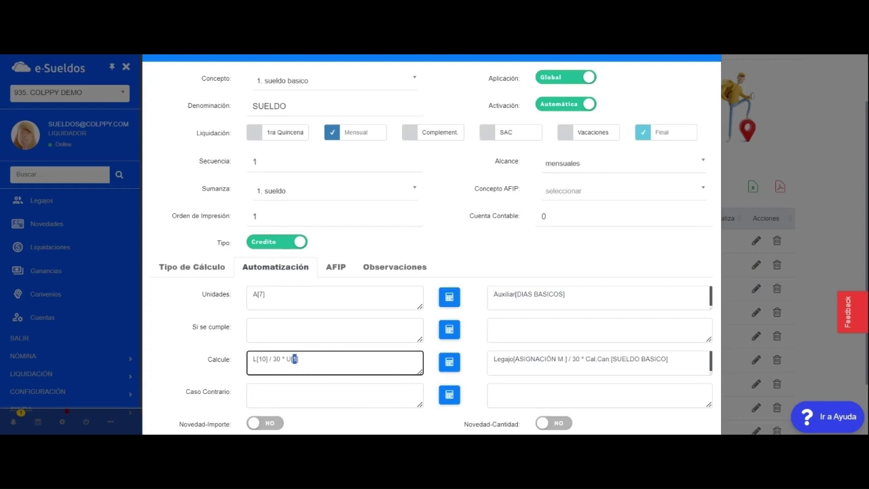
click(299, 359)
scroll(431, 245, down, 1)
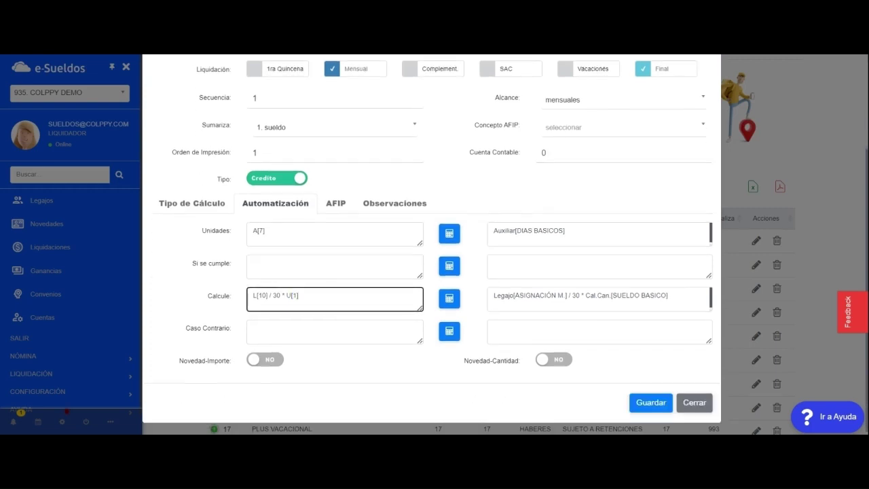
Step: Examine the empty Si se cumple and Caso Contrario fields alongside the Calcule formula
click(261, 265)
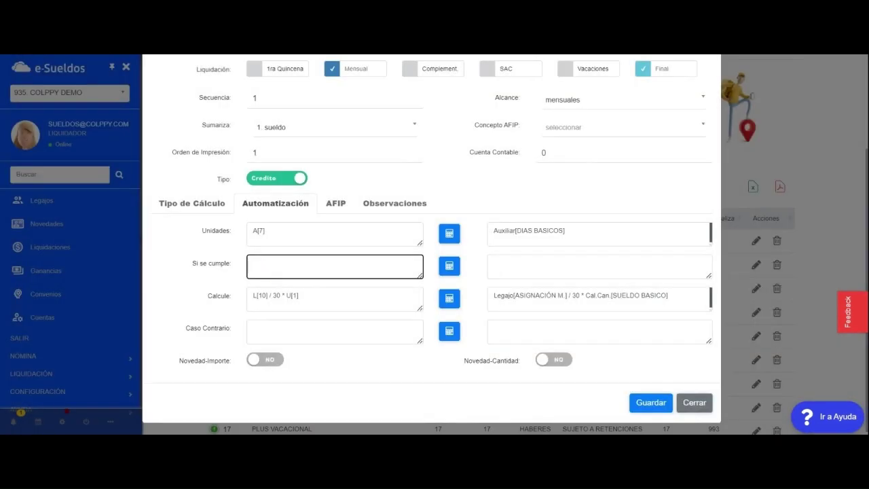
click(272, 296)
click(279, 267)
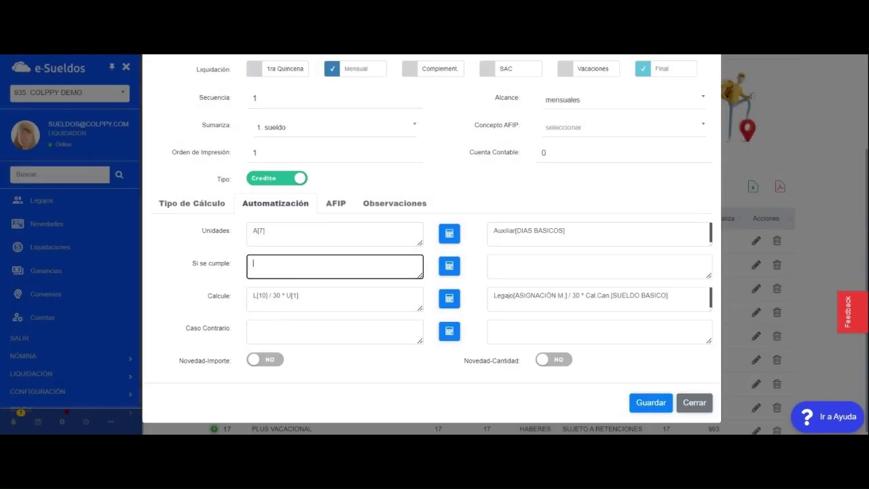
click(277, 332)
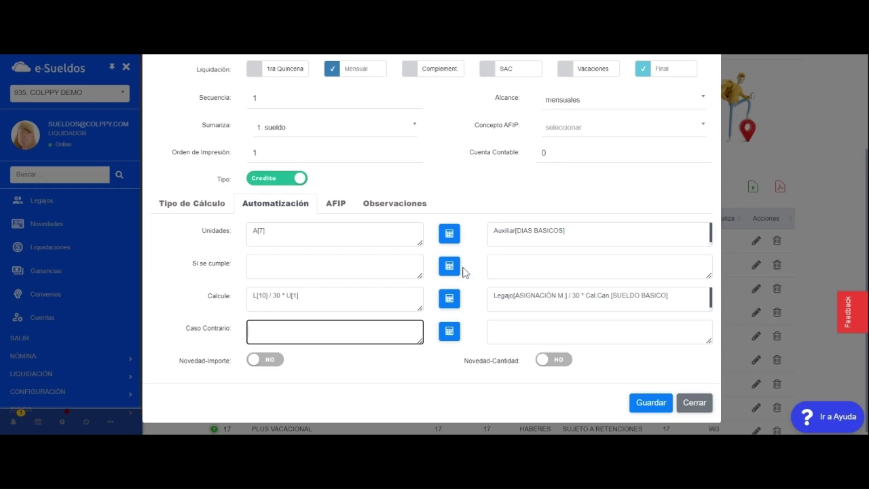
click(334, 267)
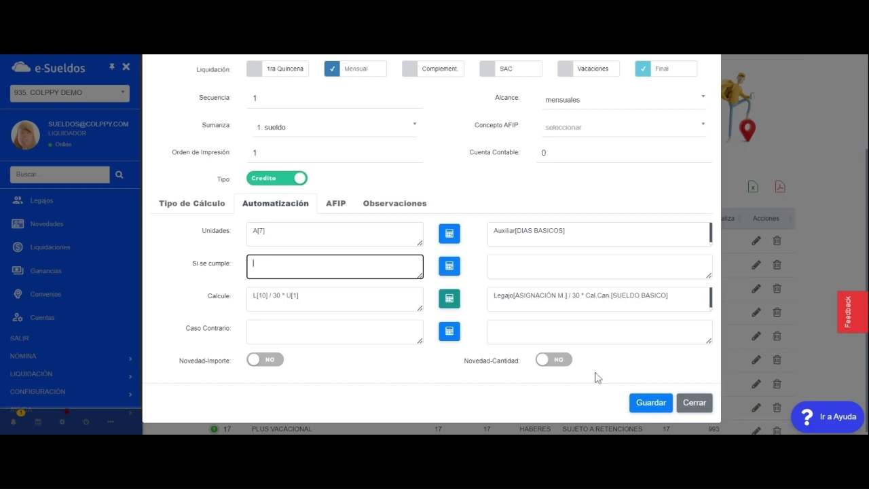
Step: Save the SUELDO concept and dismiss the confirmation
scroll(596, 378, up, 2)
scroll(652, 418, down, 2)
click(651, 402)
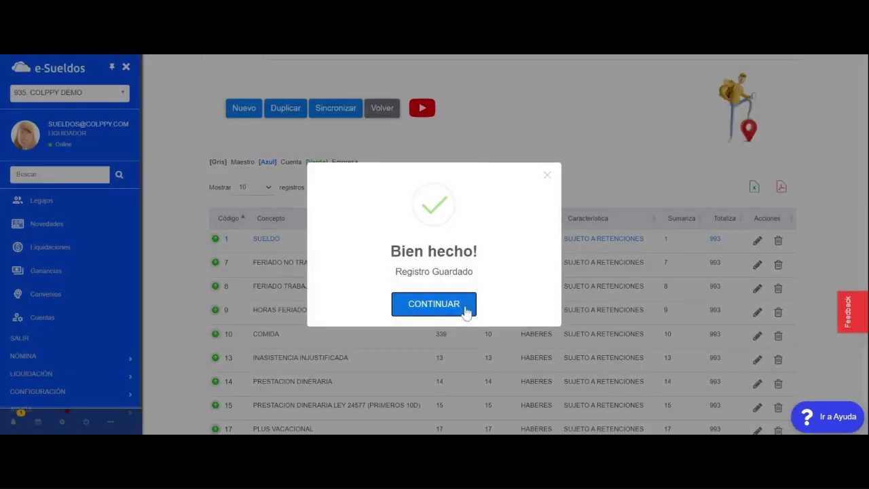
click(465, 311)
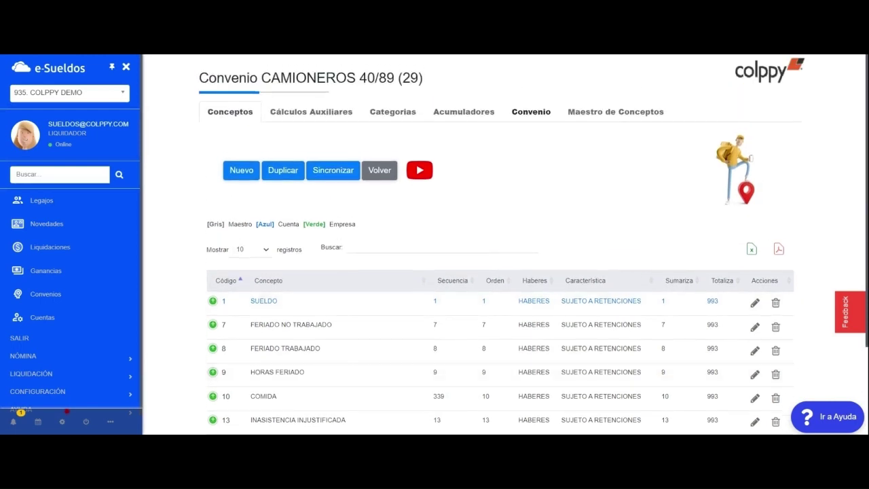
Step: Search the agreement's Cálculos Auxiliares for 7 and open the DIAS BASICOS calculation for editing
click(311, 112)
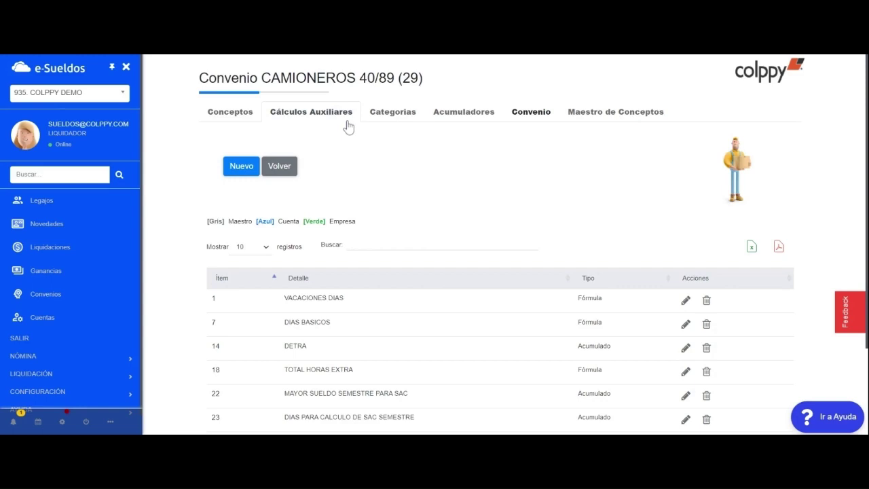
click(387, 245)
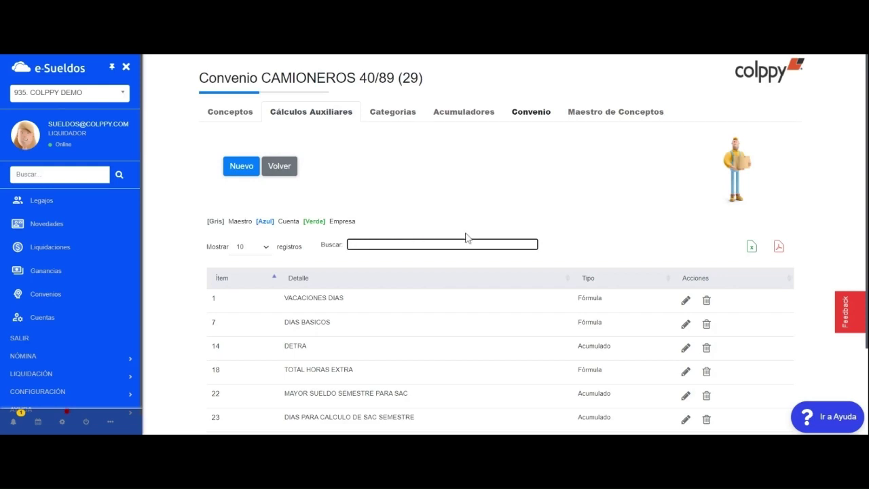
text(7)
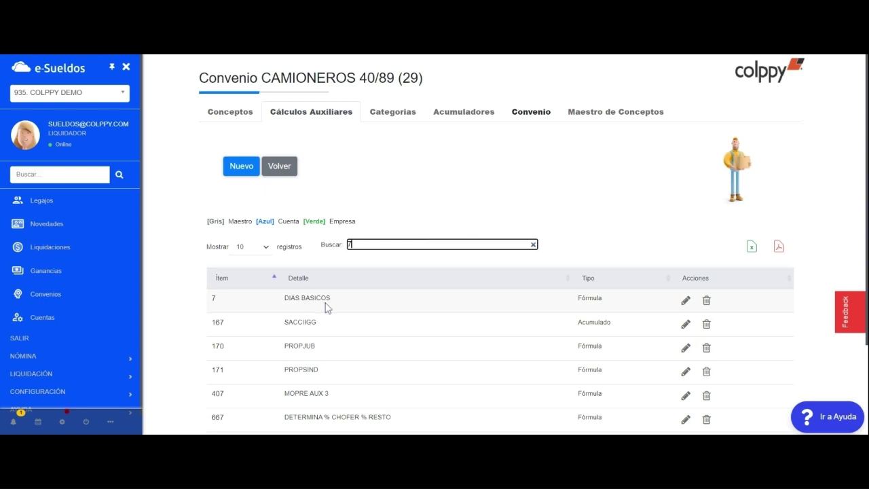
click(685, 300)
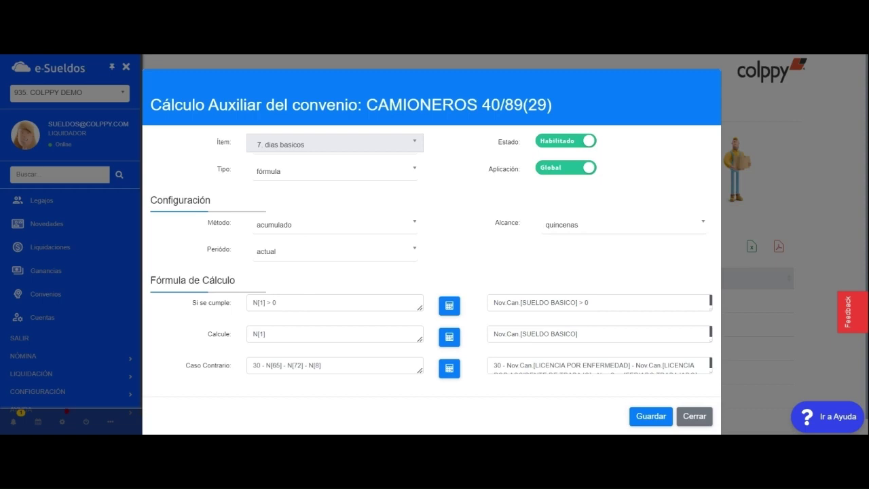
Step: Examine the N[1] condition in Si se cumple and the Calcule formula of the DIAS BASICOS calculation
drag(266, 303, 253, 303)
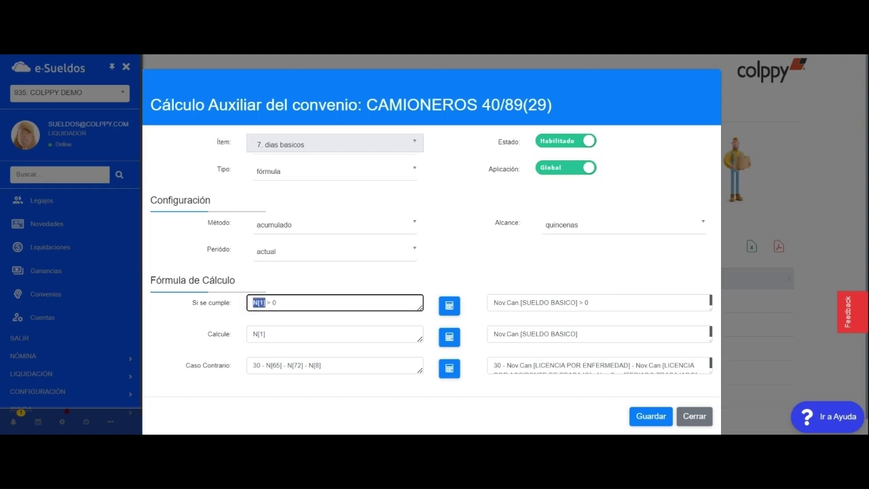
click(276, 303)
drag(267, 303, 251, 304)
click(273, 303)
click(279, 334)
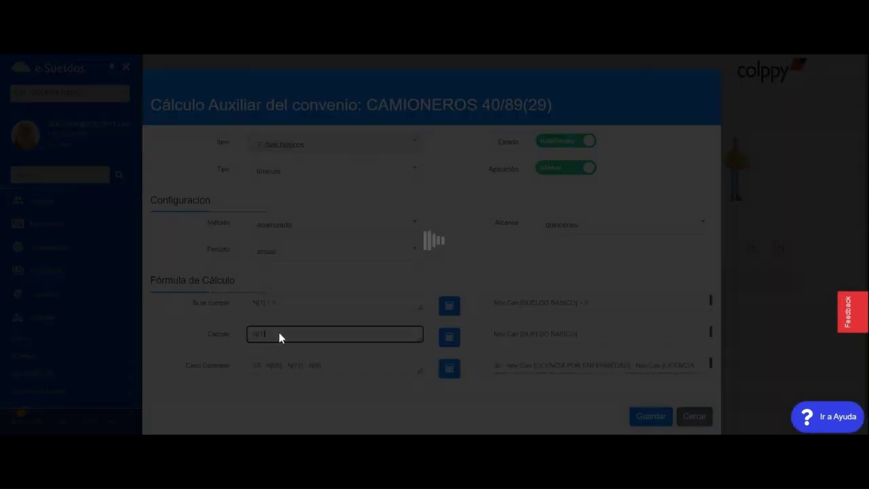
key(BackSpace)
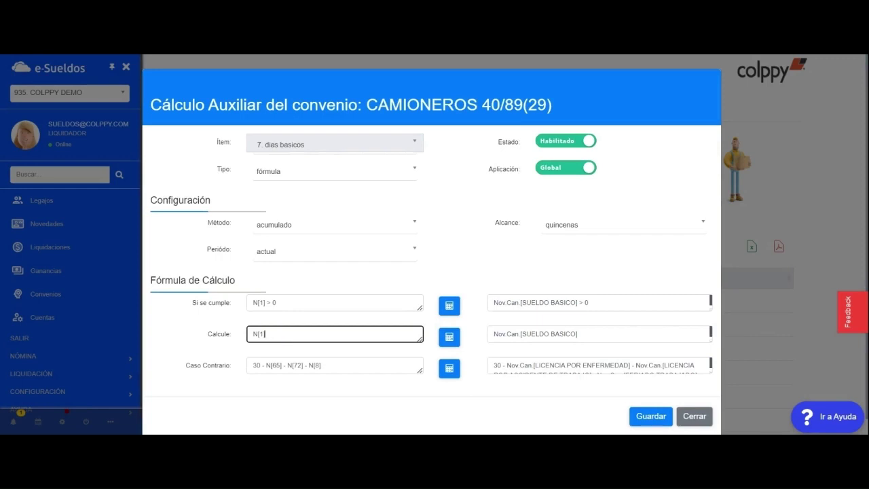
Step: Examine the Calcule formula N[1] and the Caso Contrario formula with its subtracted terms in the DIAS BASICOS calculation
drag(268, 334, 251, 335)
click(267, 334)
click(261, 368)
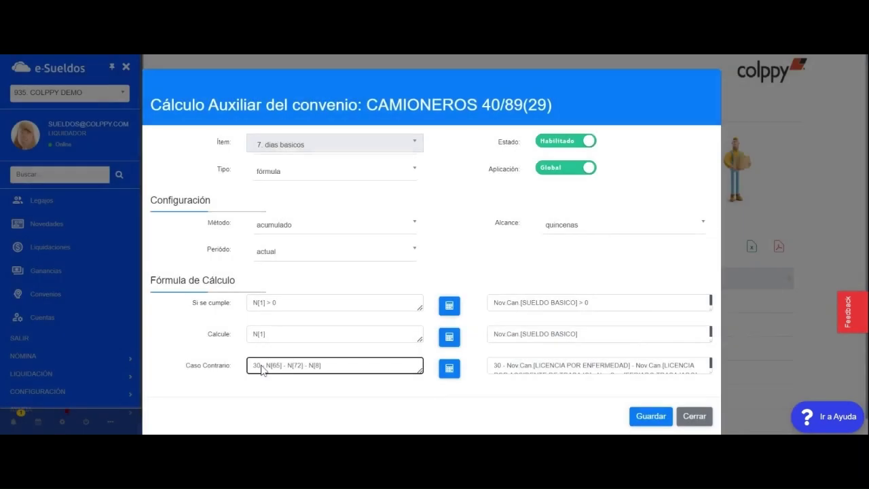
drag(261, 367, 245, 370)
click(271, 365)
drag(264, 365, 321, 366)
click(320, 365)
double_click(259, 365)
Step: Reduce the Caso Contrario formula of DIAS BASICOS to 30, save the calculation and dismiss the confirmation
click(322, 365)
key(BackSpace)
key(BackSpace)
key(BackSpace)
key(BackSpace)
key(BackSpace)
key(BackSpace)
key(BackSpace)
key(BackSpace)
key(BackSpace)
key(BackSpace)
key(BackSpace)
key(BackSpace)
key(BackSpace)
key(BackSpace)
key(BackSpace)
key(BackSpace)
key(BackSpace)
key(BackSpace)
key(BackSpace)
key(BackSpace)
click(639, 426)
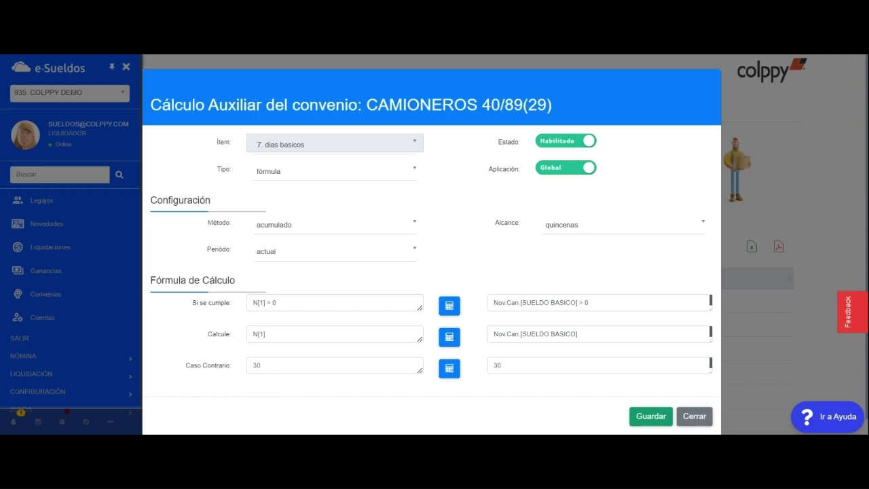
click(657, 422)
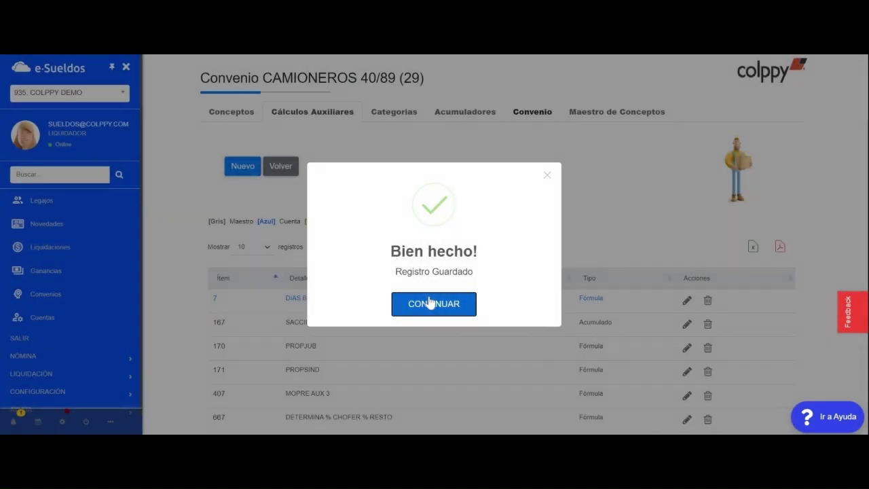
click(429, 303)
Step: Open the agreement's SUELDO concept for editing and examine the Calcule formula in its Automatización settings
click(225, 112)
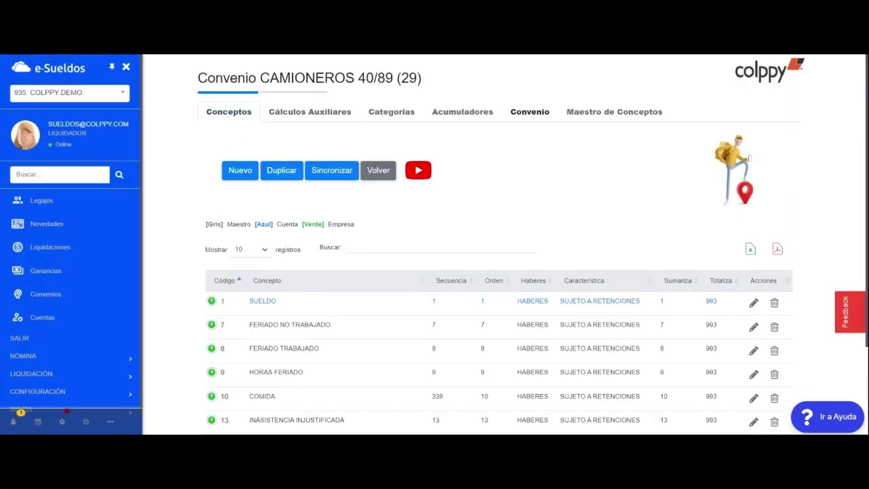
click(751, 309)
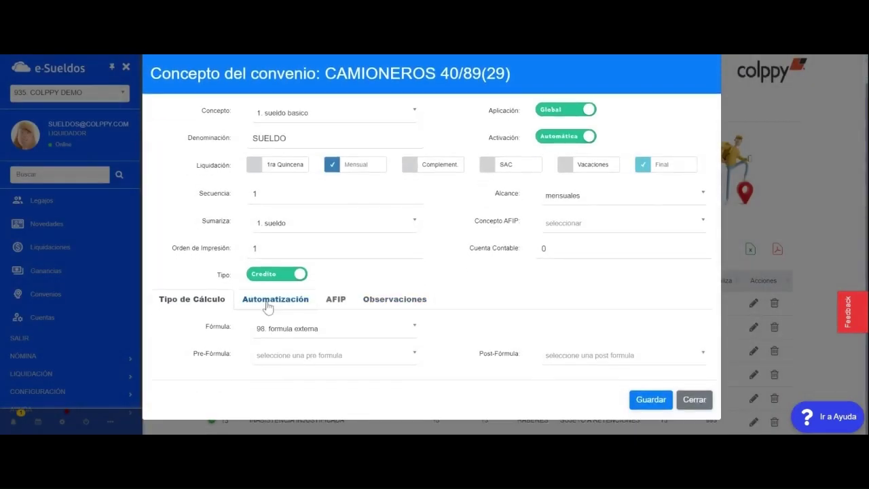
click(267, 304)
scroll(266, 306, down, 1)
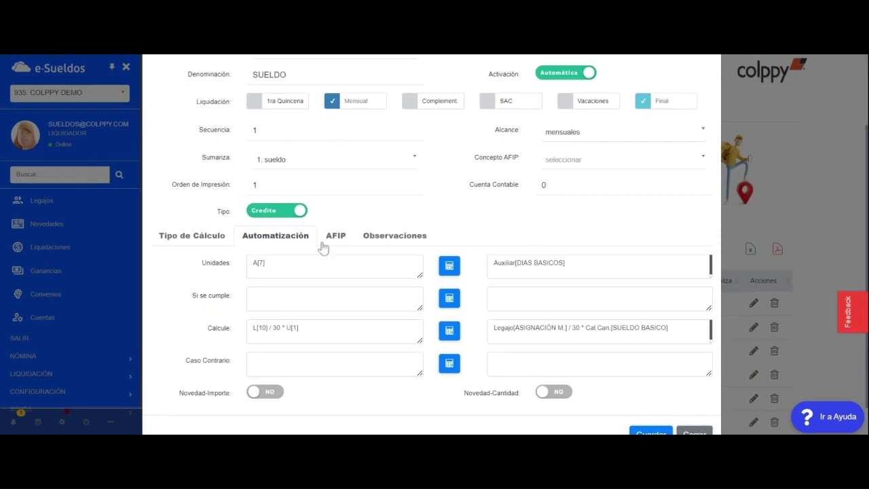
click(300, 328)
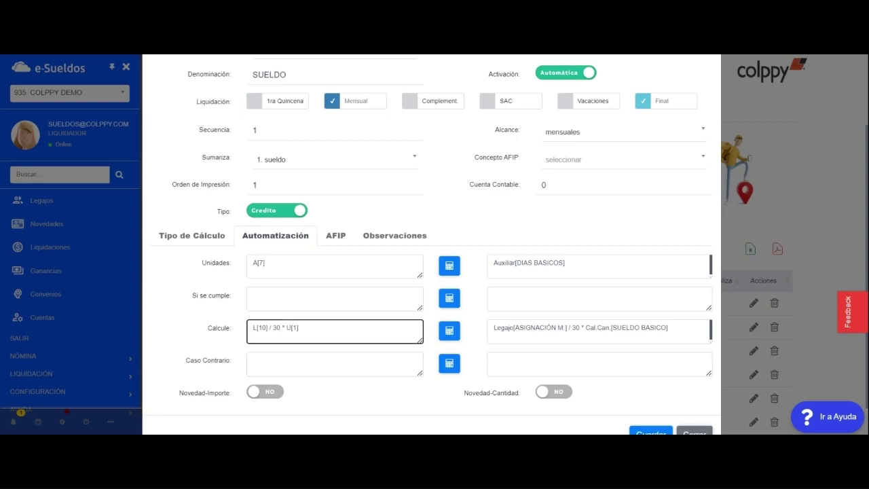
drag(300, 329, 253, 329)
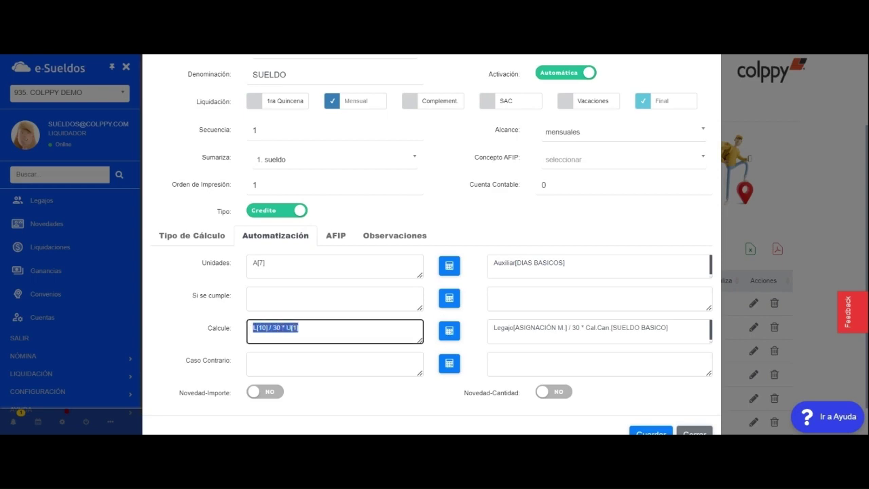
click(300, 328)
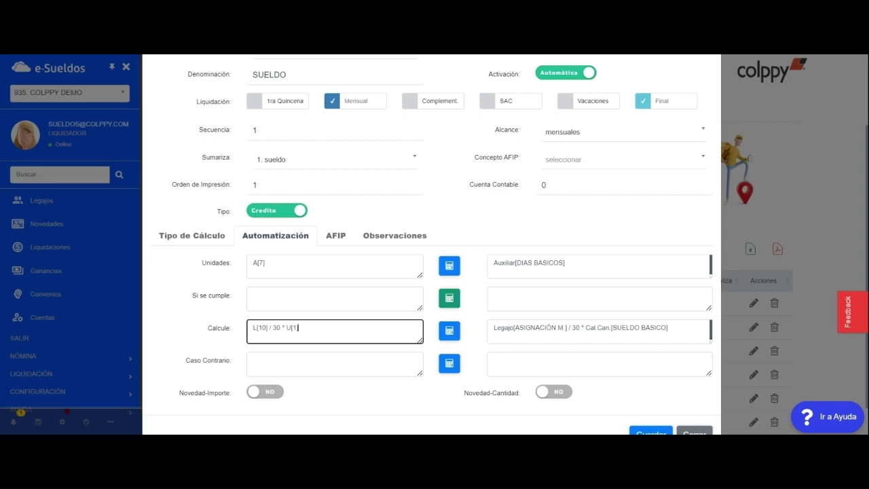
Step: In the formula editor for SUELDO's Si se cumple, insert the Novedad (Unidad) term for INASISTENCIA INJUSTIFICADA, N[13]
click(453, 305)
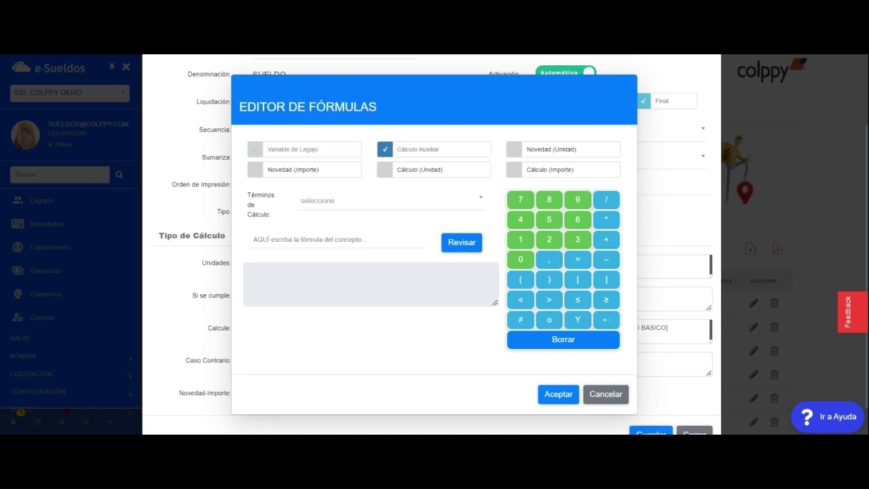
click(516, 155)
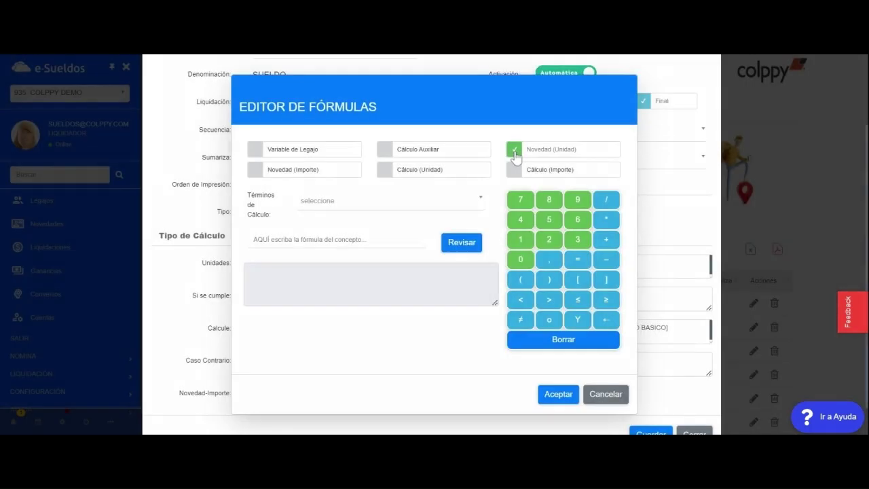
click(337, 203)
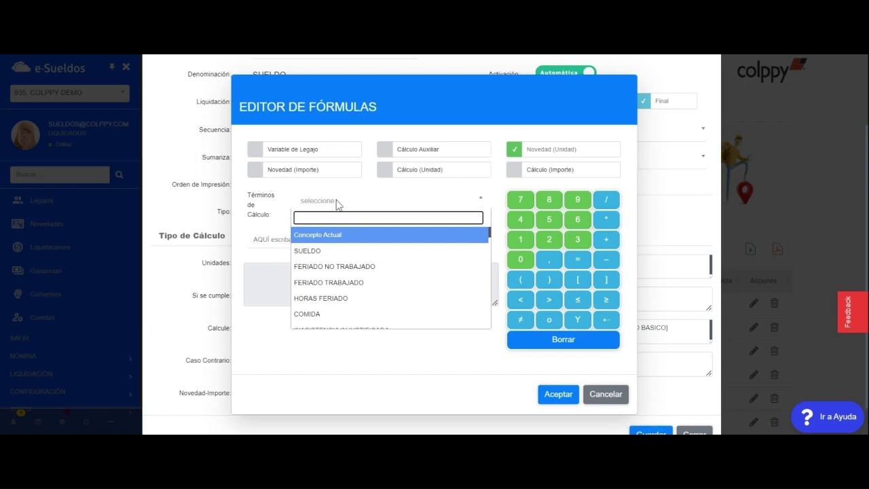
text(in)
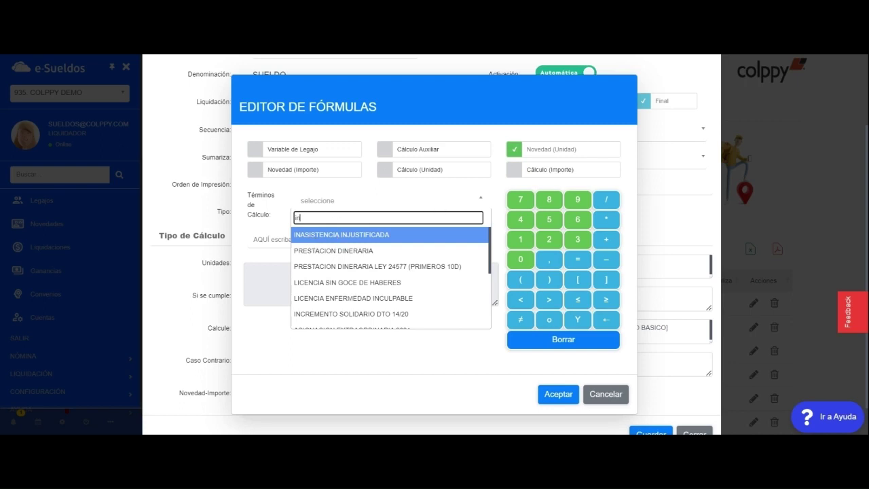
text(sa)
key(BackSpace)
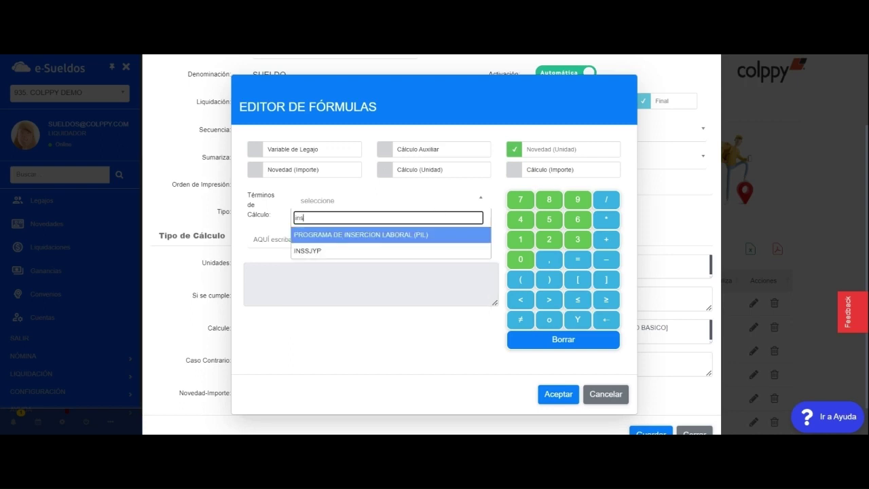
key(BackSpace)
text(as)
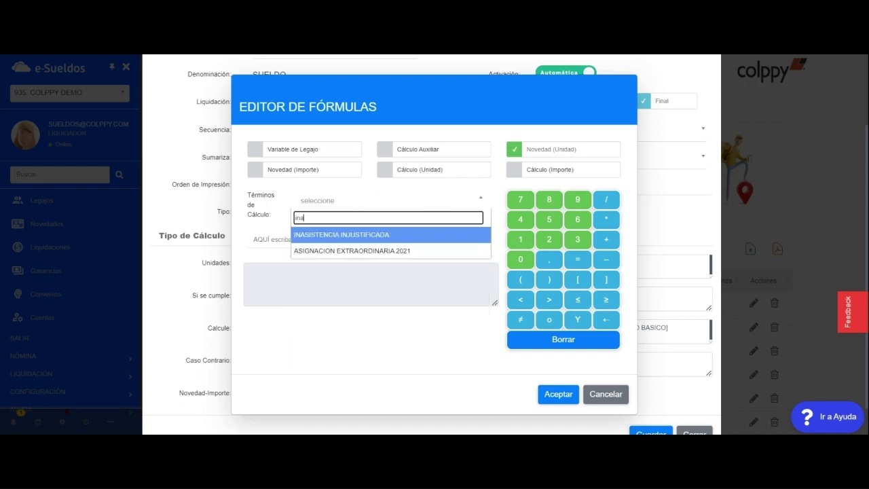
click(317, 235)
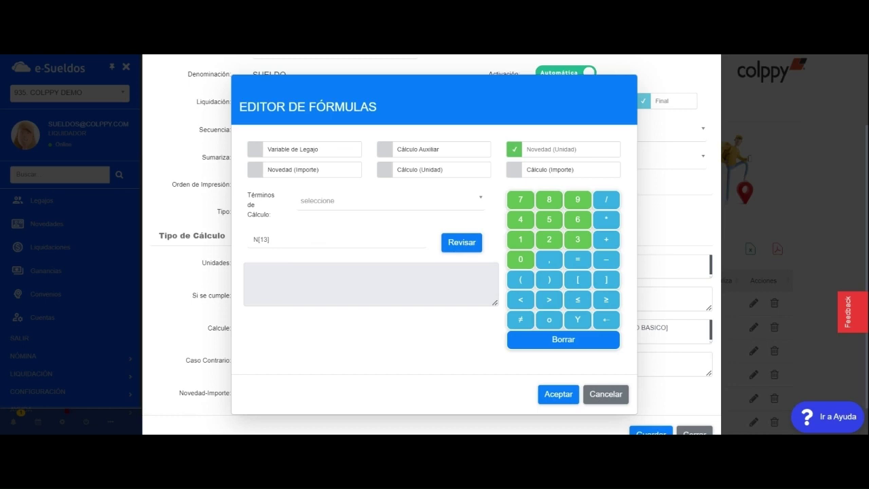
Step: Complete the condition as N[13] > 1, review its translation and accept it into Si se cumple
click(274, 240)
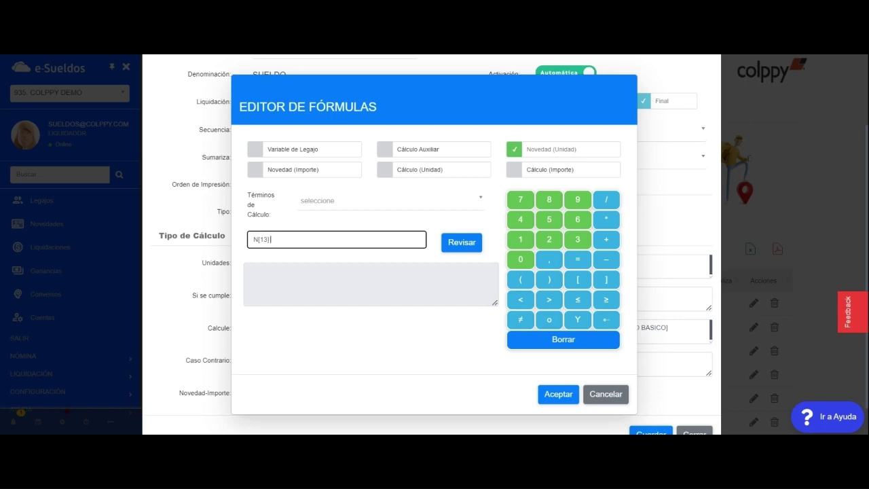
text(> 1)
click(455, 244)
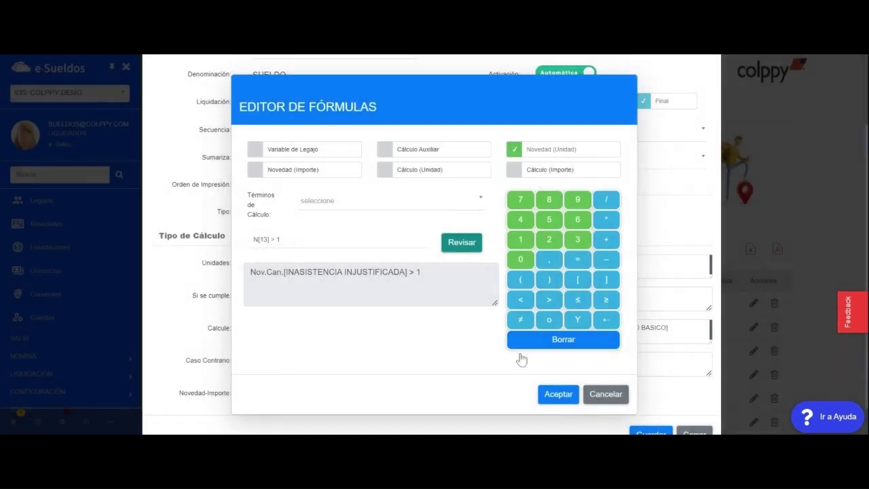
click(557, 395)
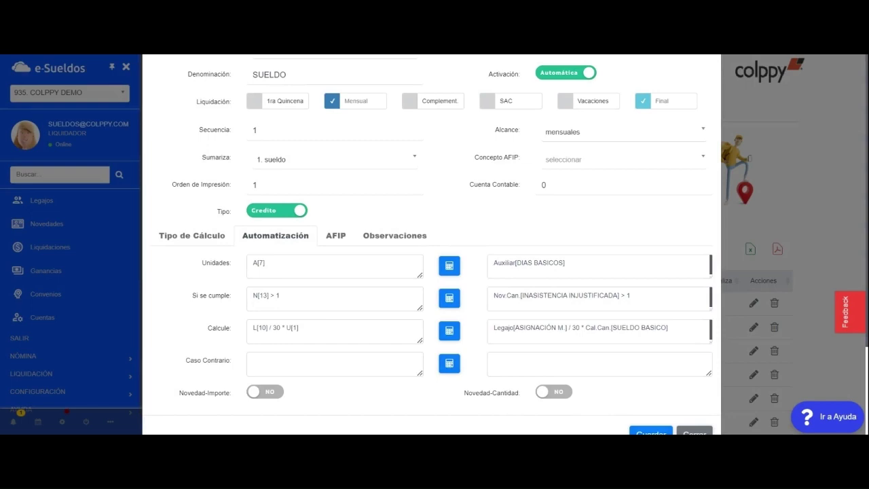
Step: Review the Calcule and Caso Contrario fields, clear SUELDO's Si se cumple condition and save the concept
drag(299, 329, 253, 329)
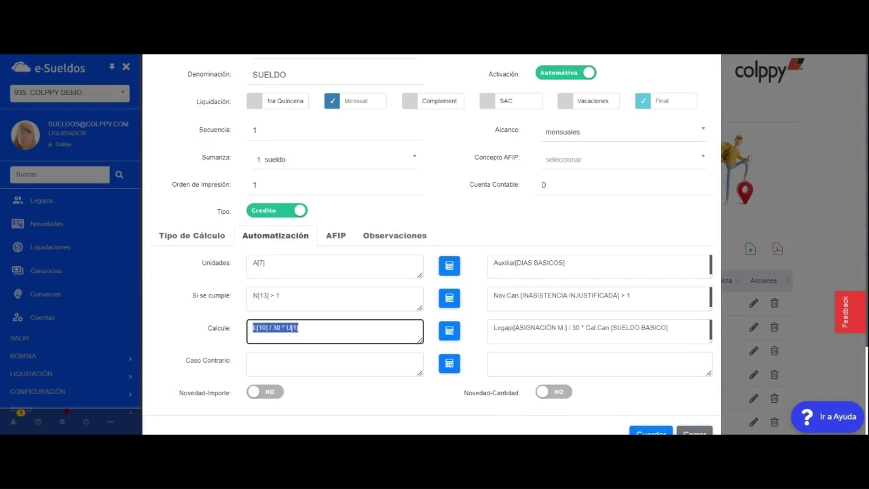
click(287, 370)
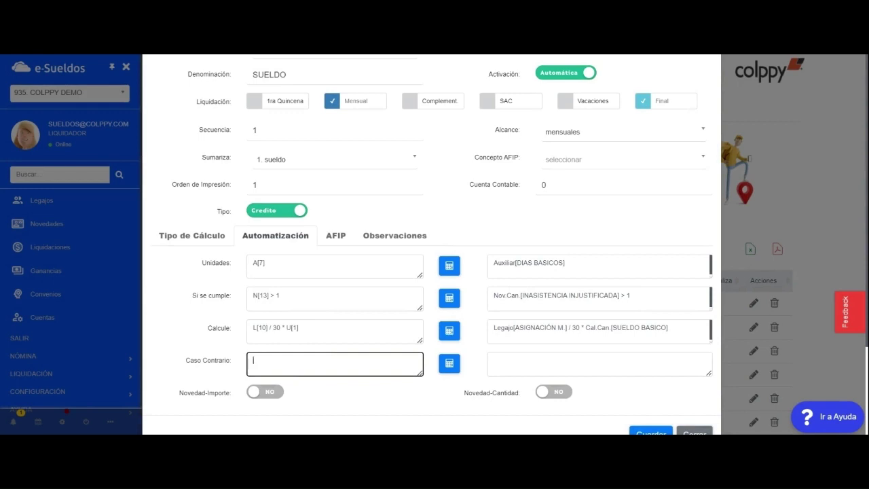
drag(280, 296, 226, 297)
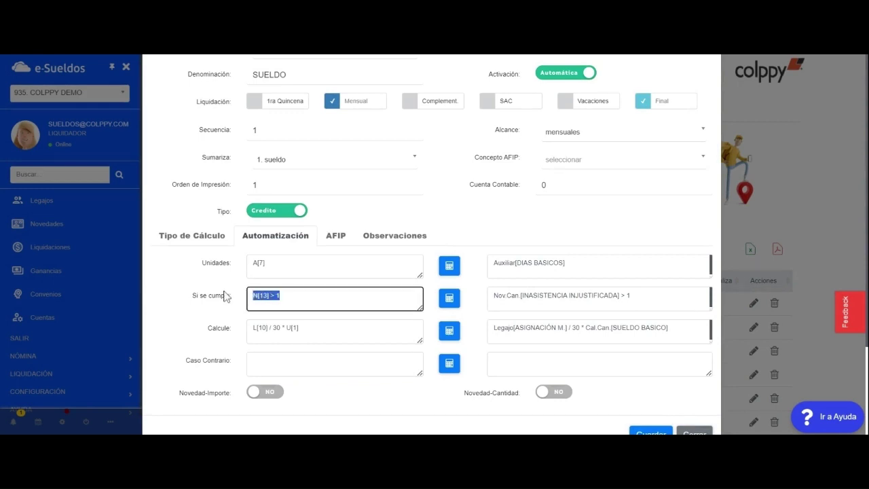
key(BackSpace)
scroll(618, 318, down, 2)
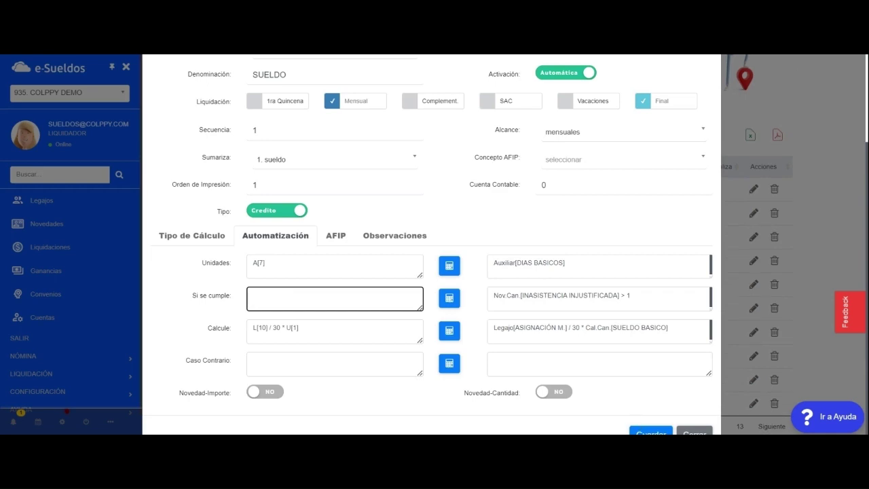
click(651, 430)
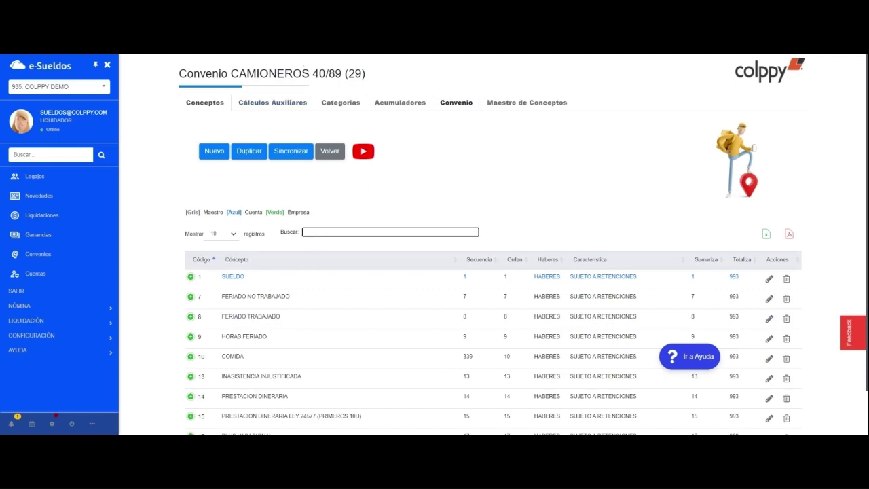
Step: Search the agreement's concepts for "grati" and start a new concept using 169. GRATIFICACION ESPECIAL ANTIGUEDAD
text(gra)
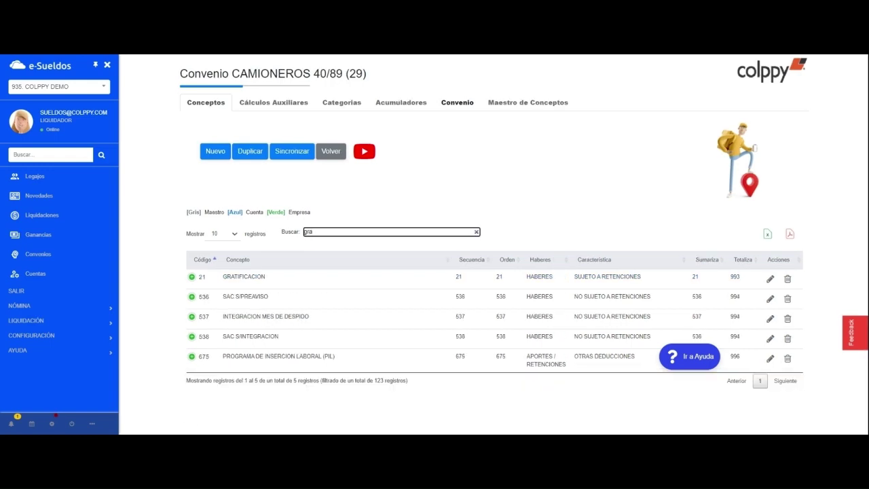
text(ti)
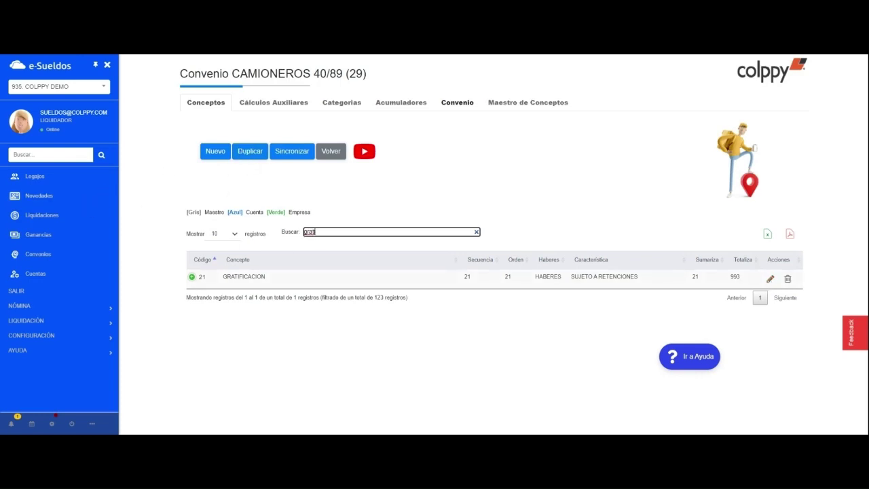
click(215, 151)
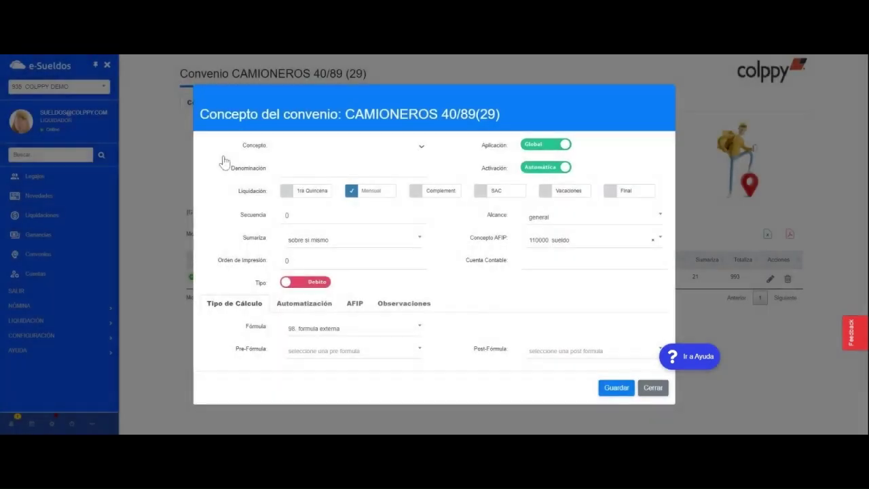
click(314, 150)
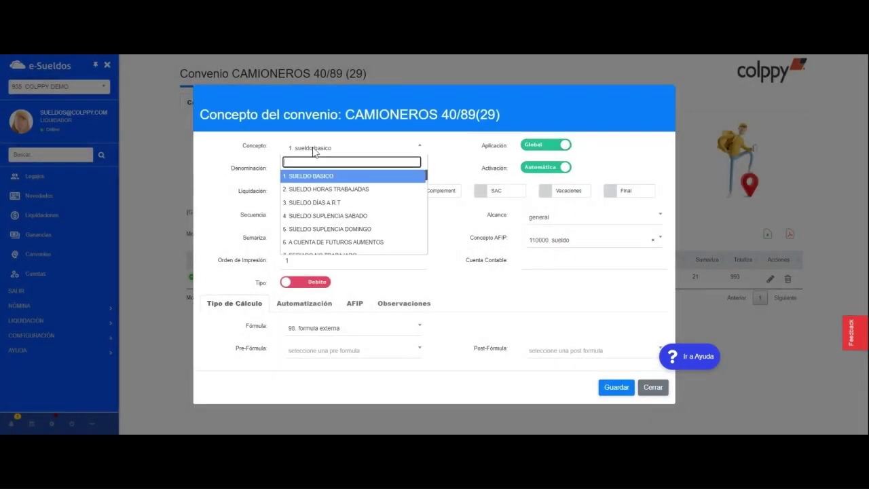
text(grati)
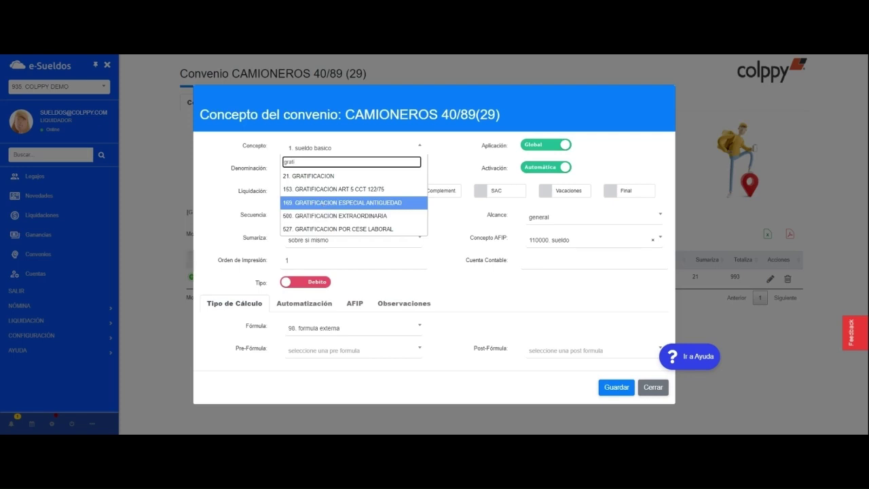
click(323, 203)
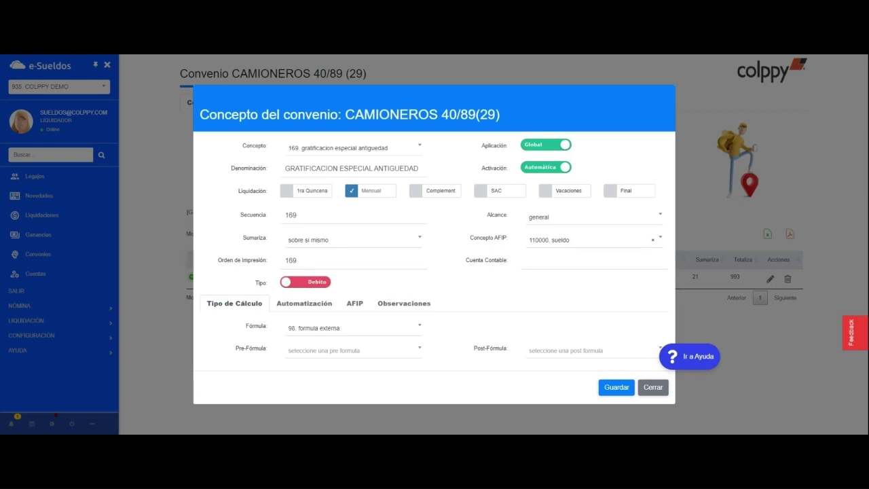
Step: Change the new concept's Denominación to GRATIFICACION ESPECIAL POR ANTIGUEDAD
click(426, 170)
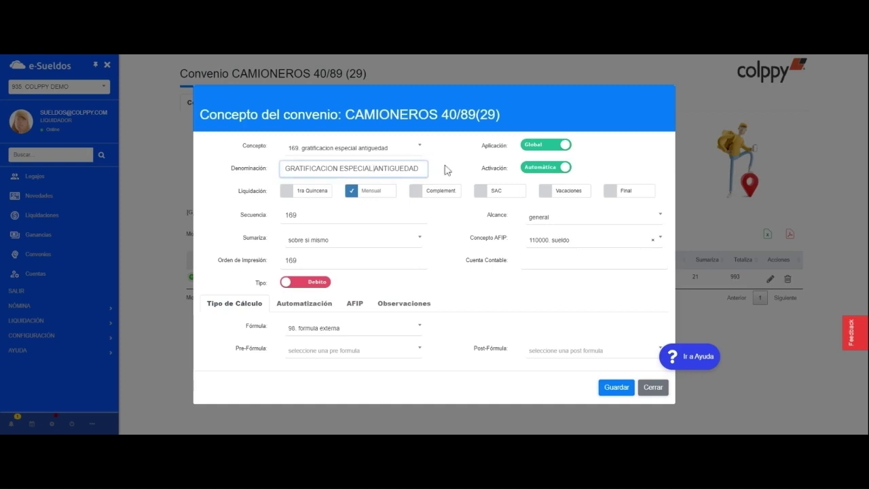
key(Left)
key(Left)
key(Left)
key(Left)
key(Left)
key(Left)
key(Left)
key(Left)
key(Left)
key(Left)
text(POR)
Step: Leave Mensual as the new concept's only Liquidación option and set its Tipo to Credito
click(458, 195)
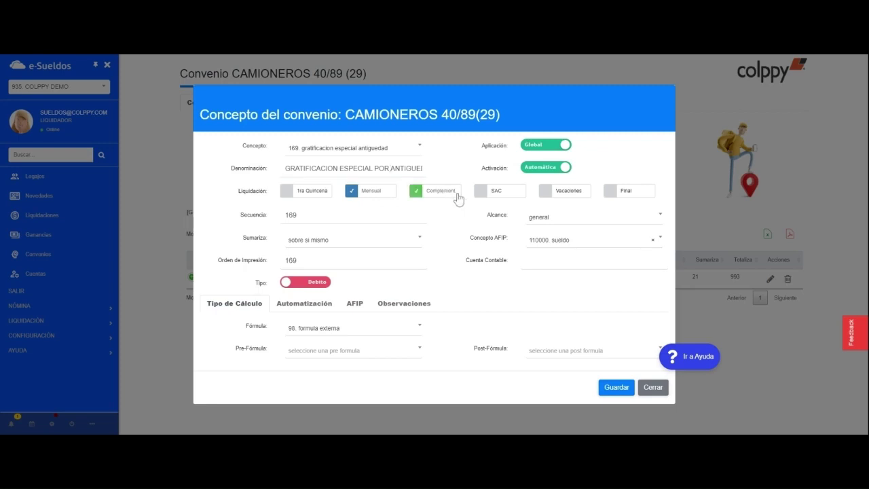
click(378, 197)
click(372, 197)
click(413, 197)
click(327, 287)
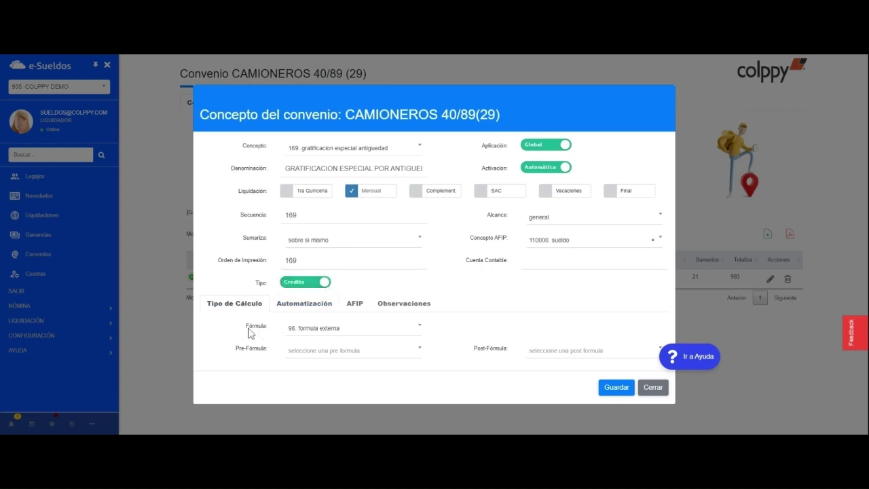
Step: Start the concept's Si se cumple formula under Automatización with the Variable de Legajo term ANTIGUEDAD TOTAL (AA)
click(314, 307)
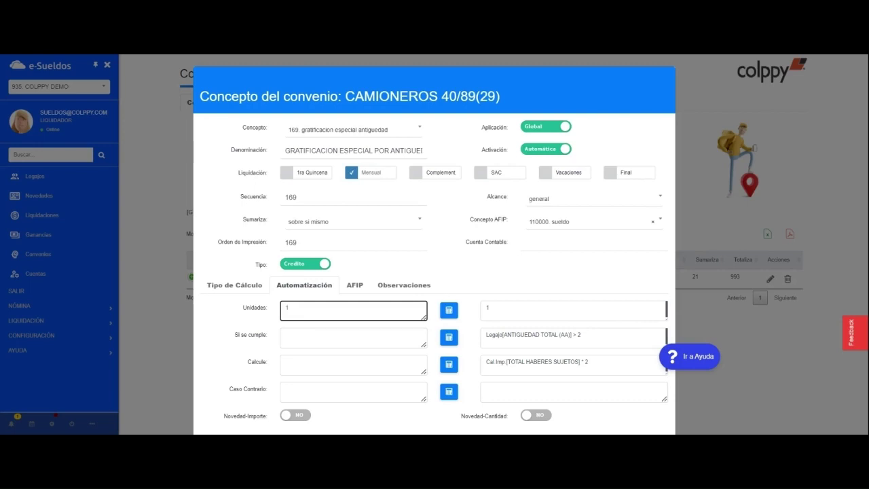
click(324, 337)
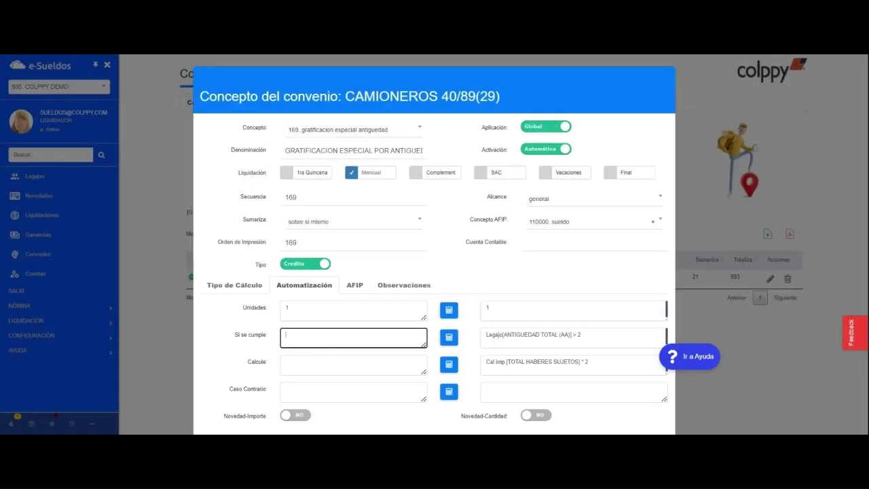
click(448, 342)
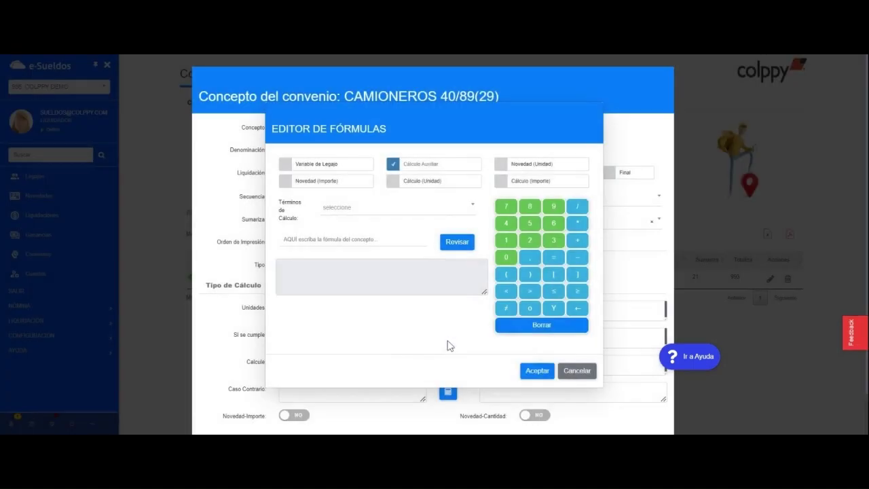
click(322, 167)
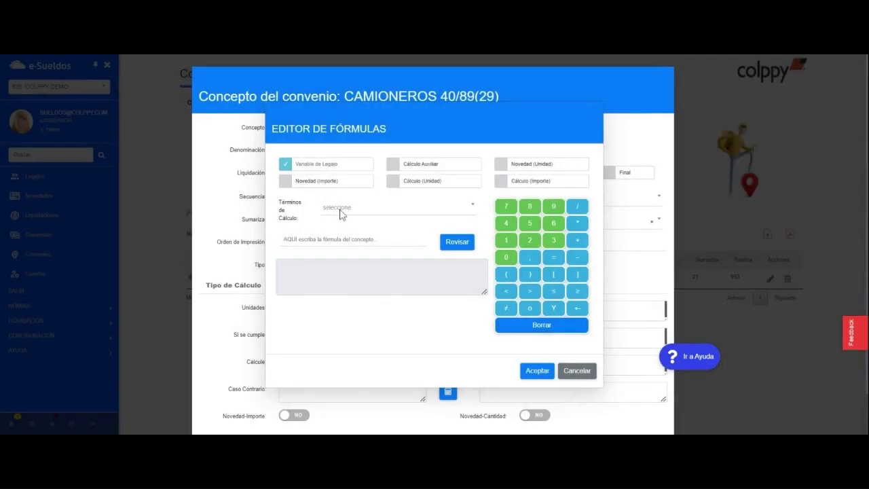
click(341, 213)
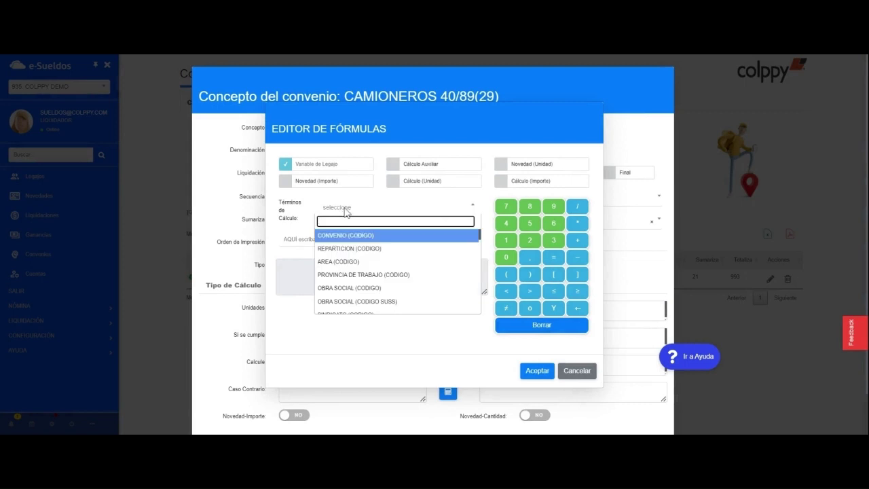
text(antig)
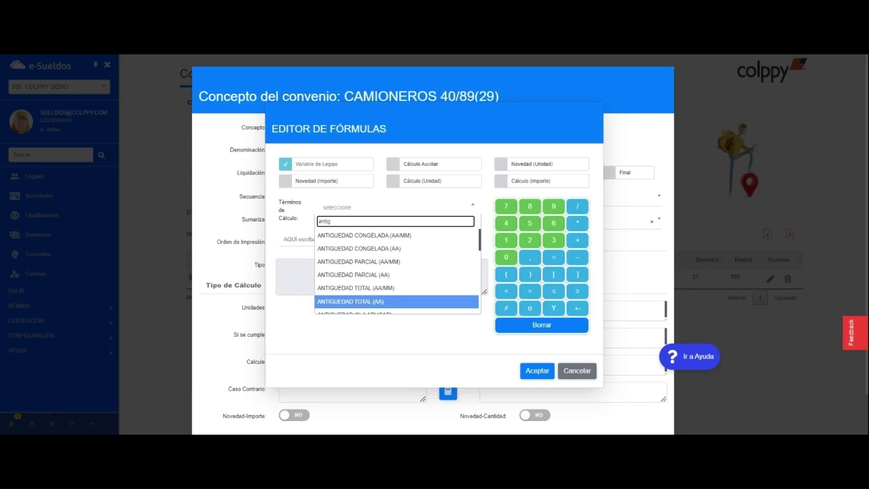
click(394, 303)
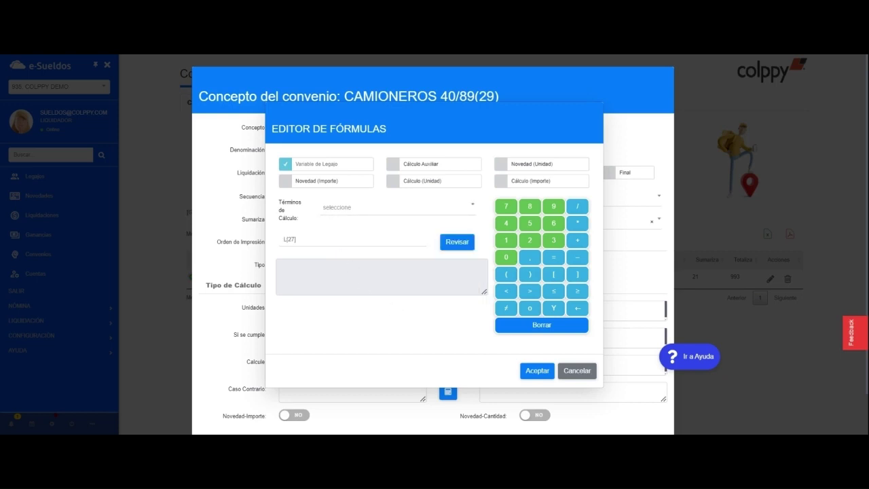
Step: Complete the Si se cumple condition as L[27] > 2, then check and accept the formula
click(299, 240)
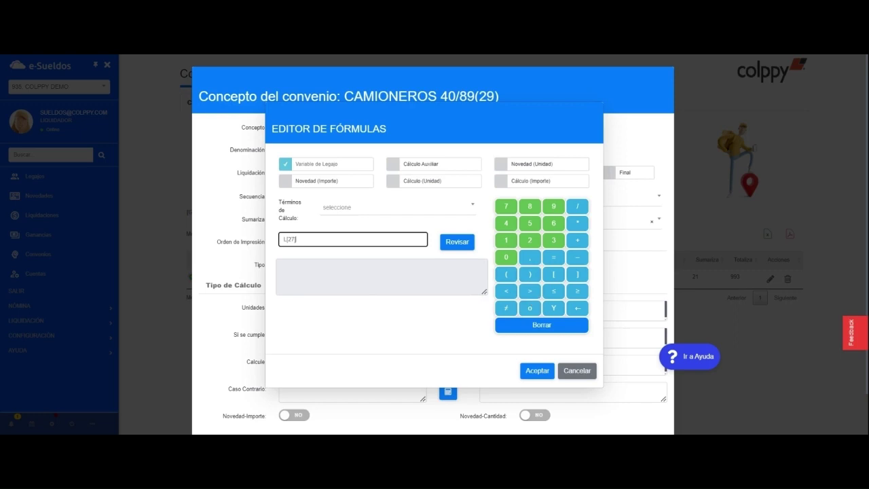
click(532, 297)
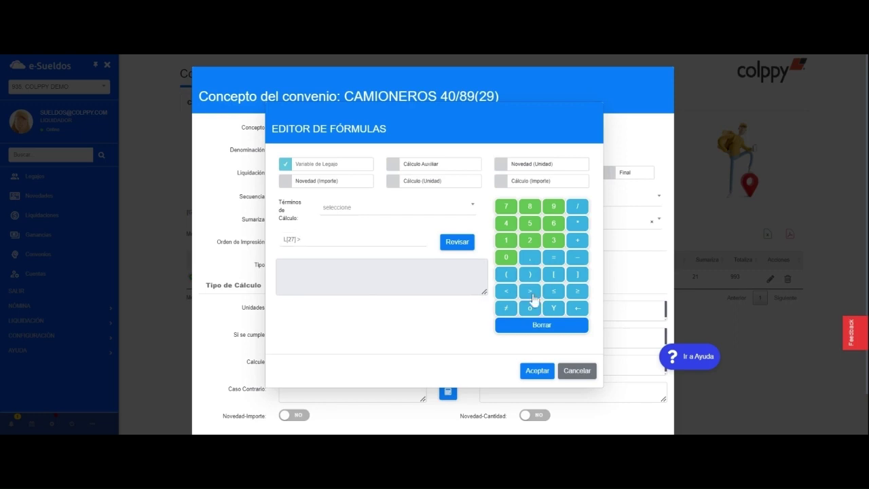
click(538, 241)
click(459, 249)
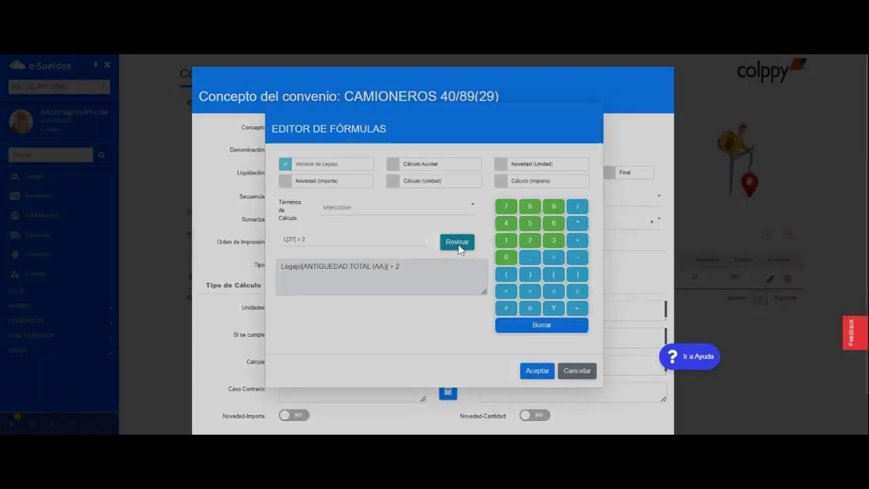
click(533, 377)
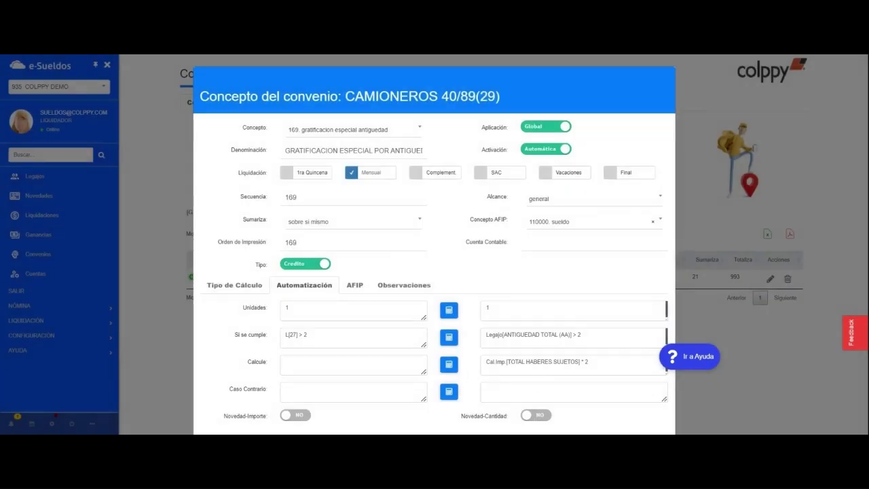
Step: Start the Calcule formula with the Cálculo (Importe) term TOTAL HABERES SUJETOS multiplied by 2
click(449, 366)
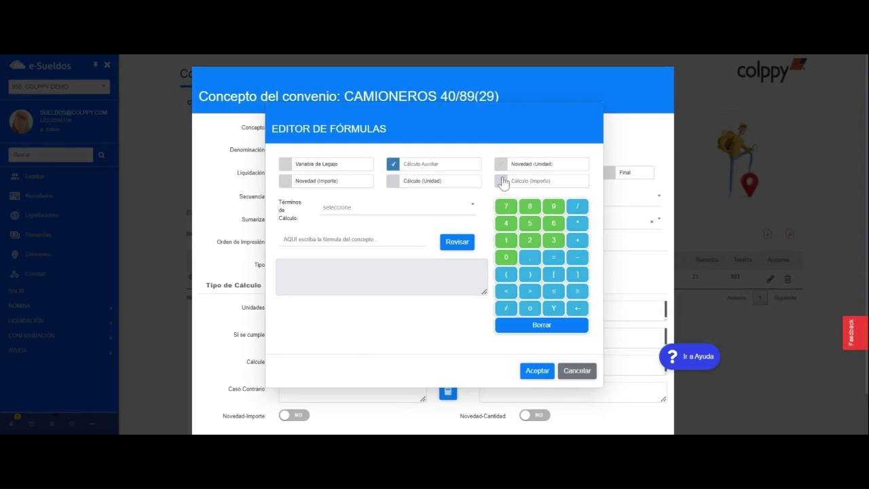
click(501, 182)
click(347, 209)
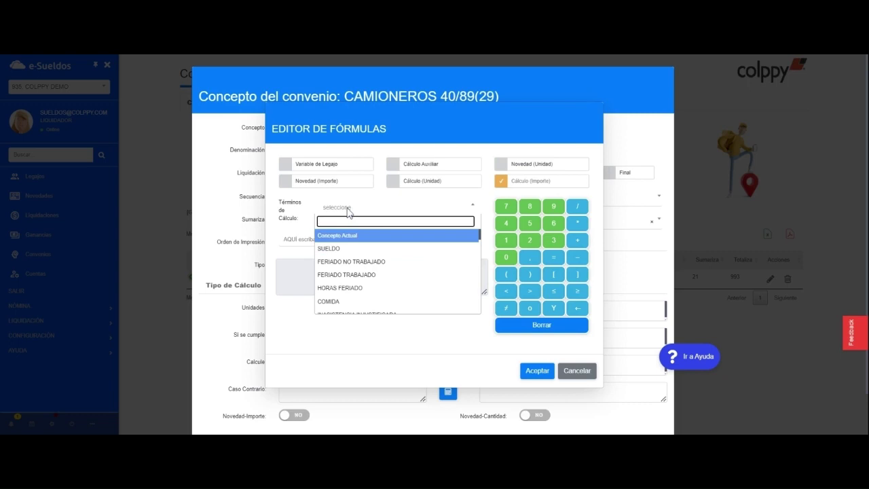
text(total)
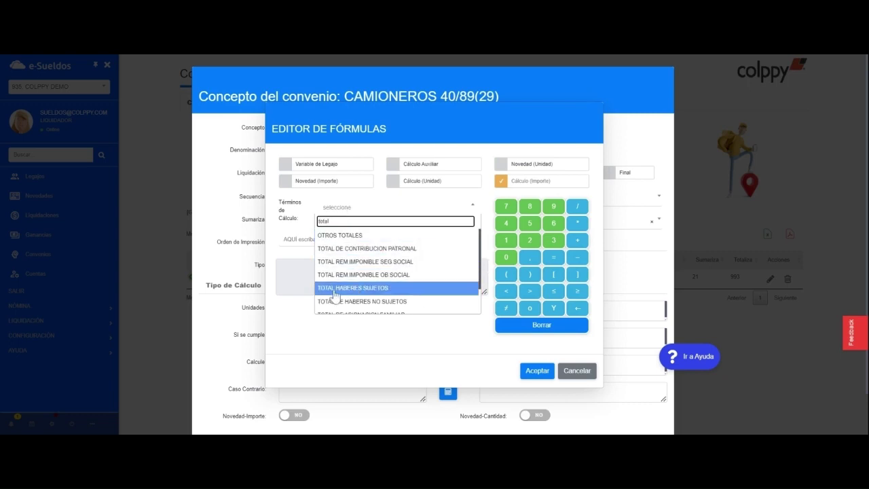
click(371, 289)
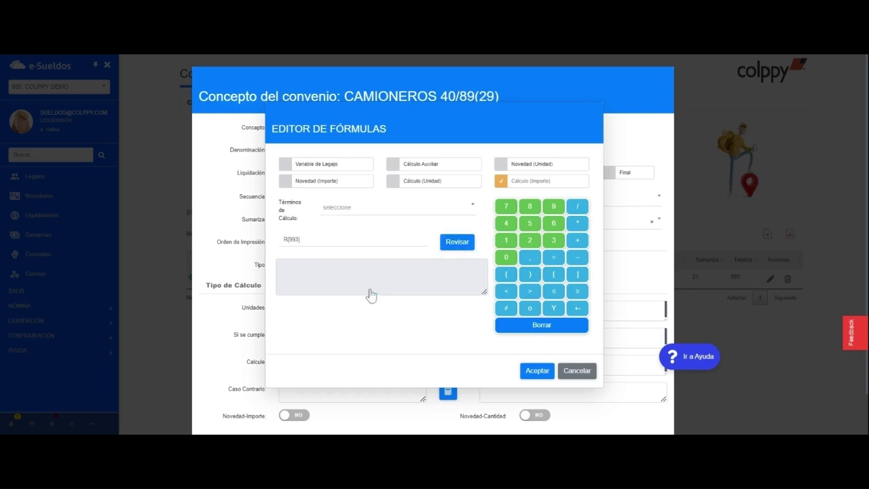
click(577, 224)
click(529, 243)
Step: Multiply the Calcule formula by the Cálculo Auxiliar term TIPO DE JORNADA 1
click(394, 167)
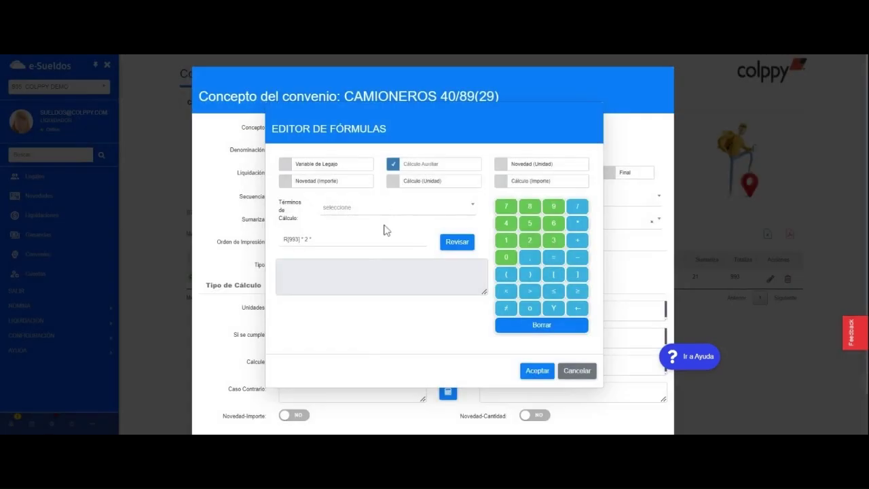
click(393, 209)
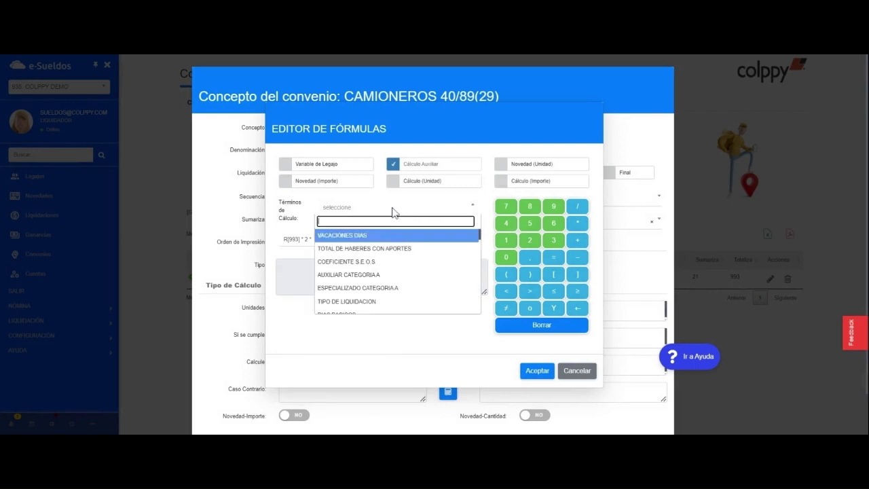
text(jor)
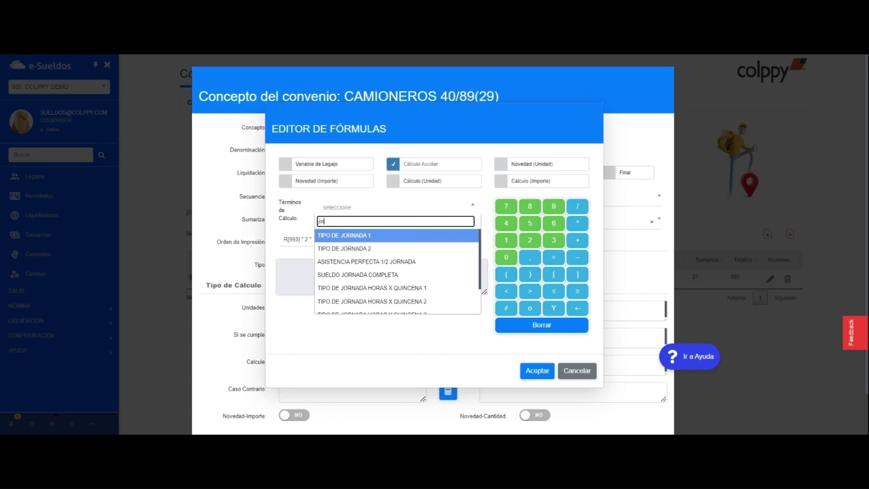
click(390, 235)
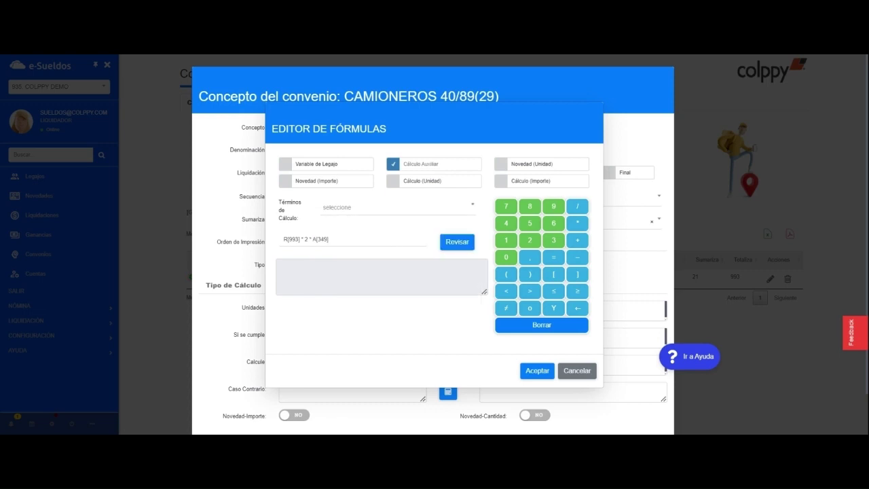
Step: Change the auxiliary term's code to A[350] in the Calcule formula, then check and accept it
click(360, 240)
key(BackSpace)
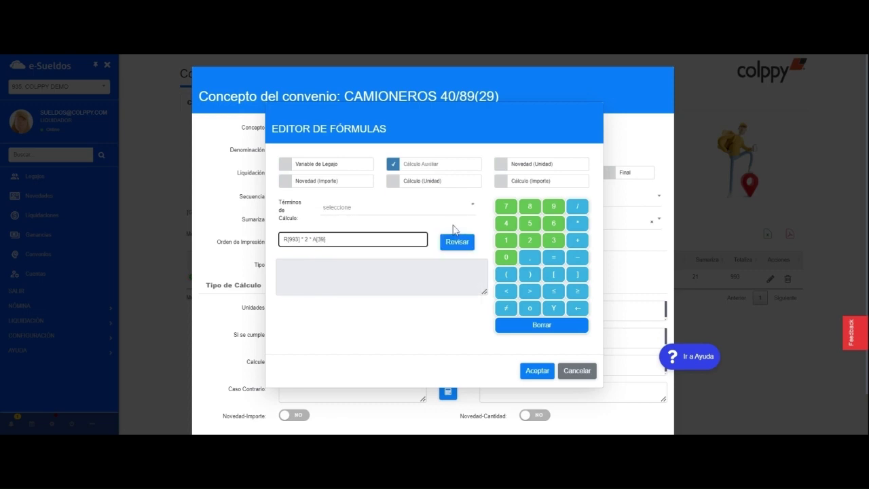
text(5)
key(Delete)
text(0)
click(457, 246)
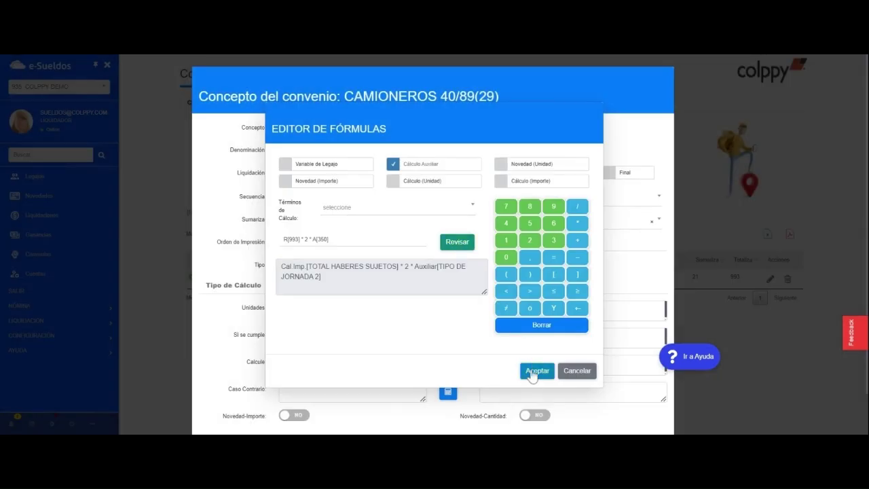
click(533, 376)
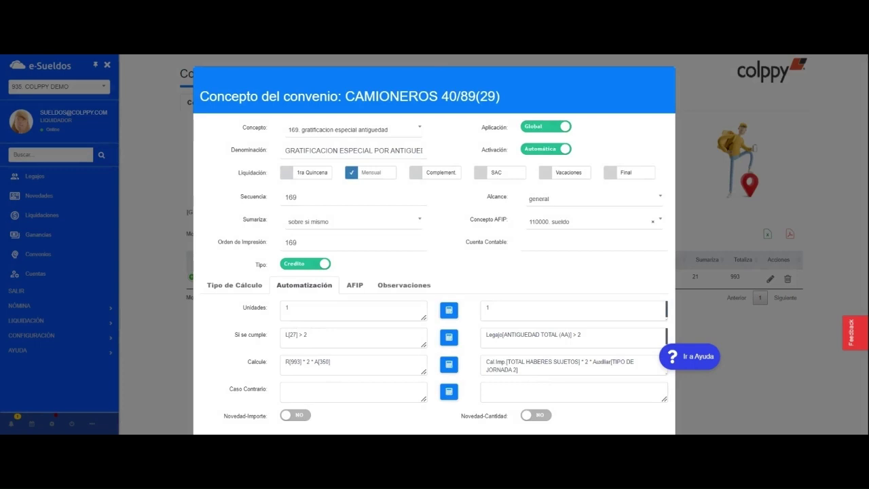
Step: Copy the Calcule formula into Caso Contrario and change its factor to 1, giving R[993] * 1 * A[350]
drag(331, 362, 270, 369)
key(ctrl+c)
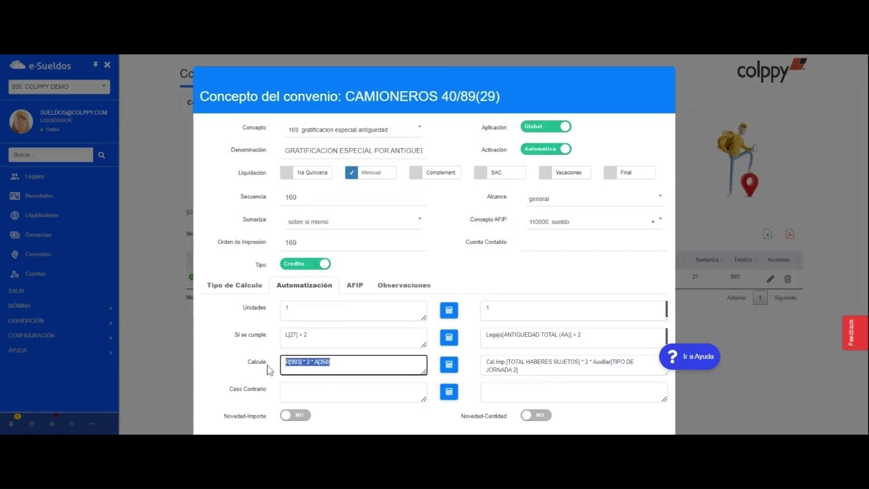
click(300, 391)
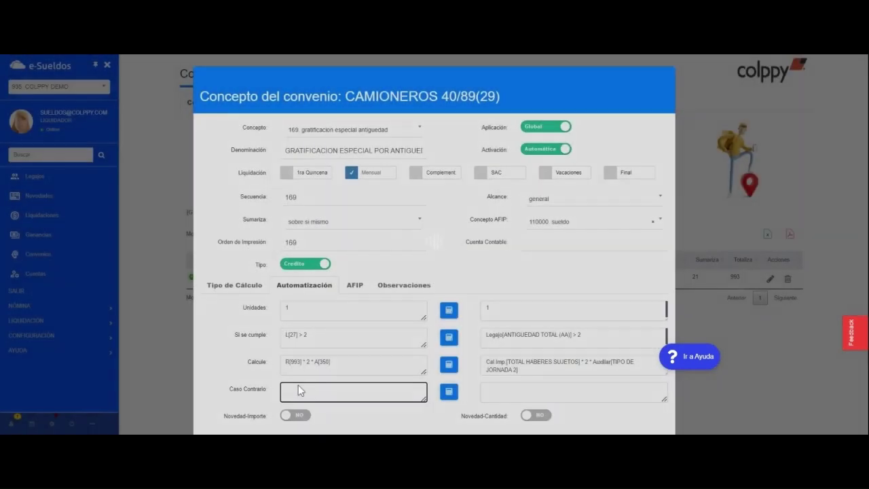
key(ctrl+v)
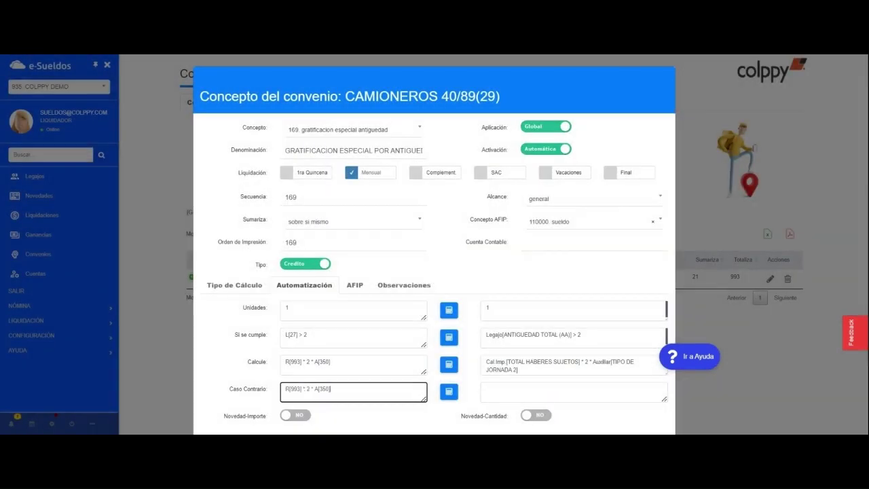
key(Delete)
text(1)
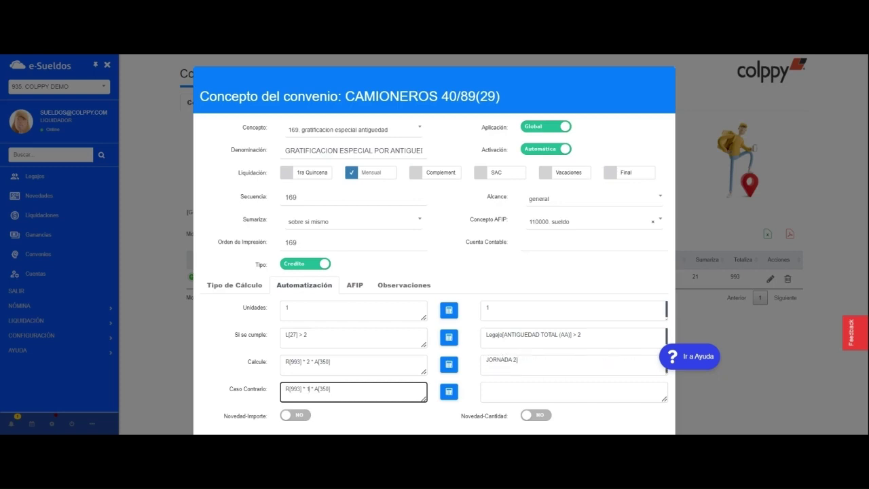
click(557, 391)
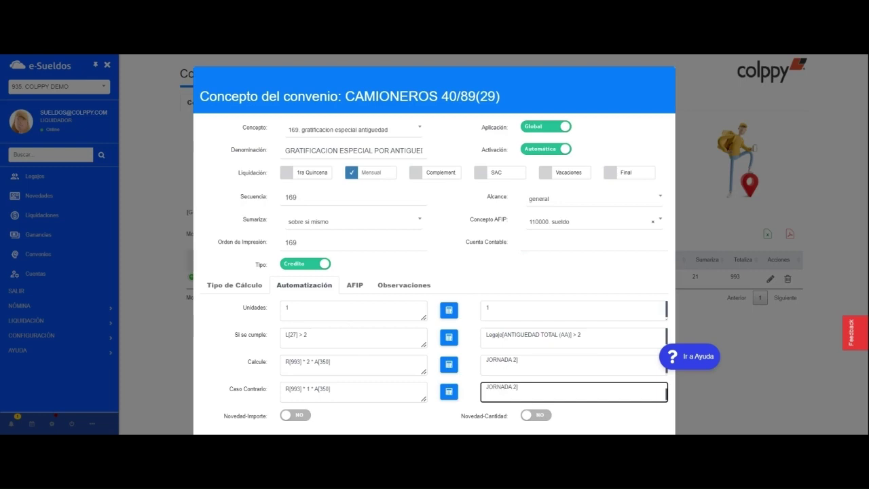
Step: Save the GRATIFICACION ESPECIAL POR ANTIGUEDAD concept and dismiss the confirmation
click(631, 59)
key(ctrl+minus)
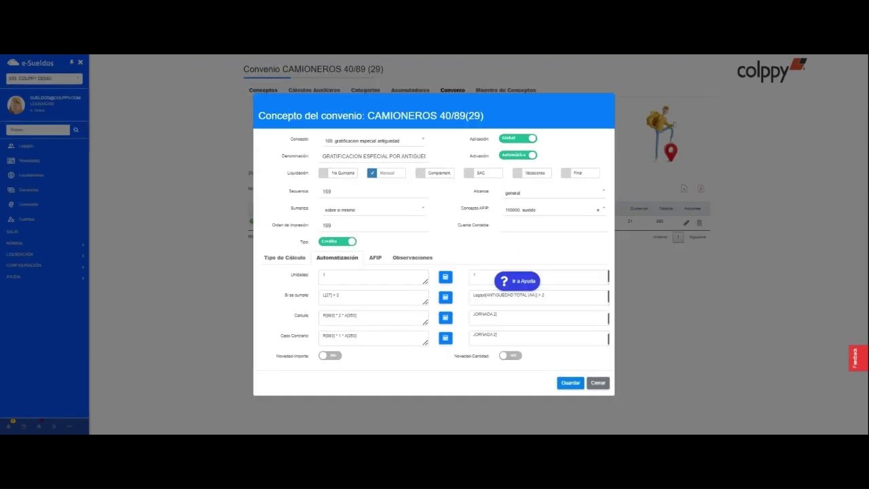
click(568, 384)
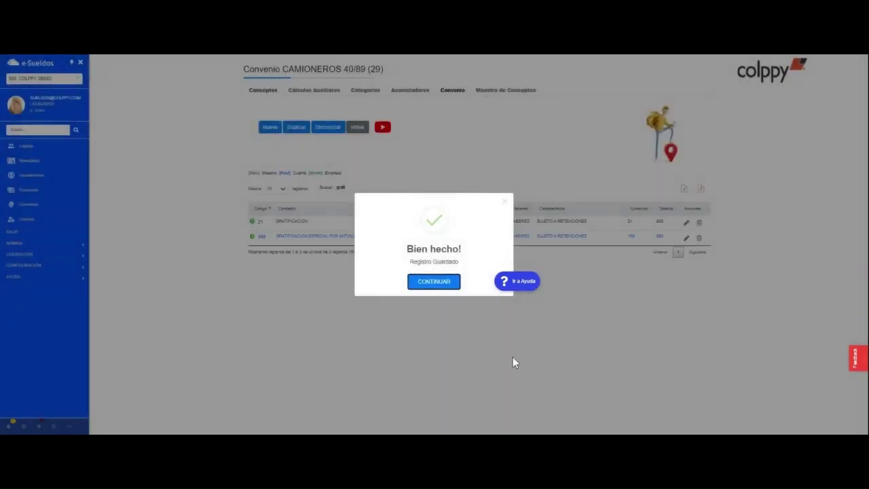
click(438, 283)
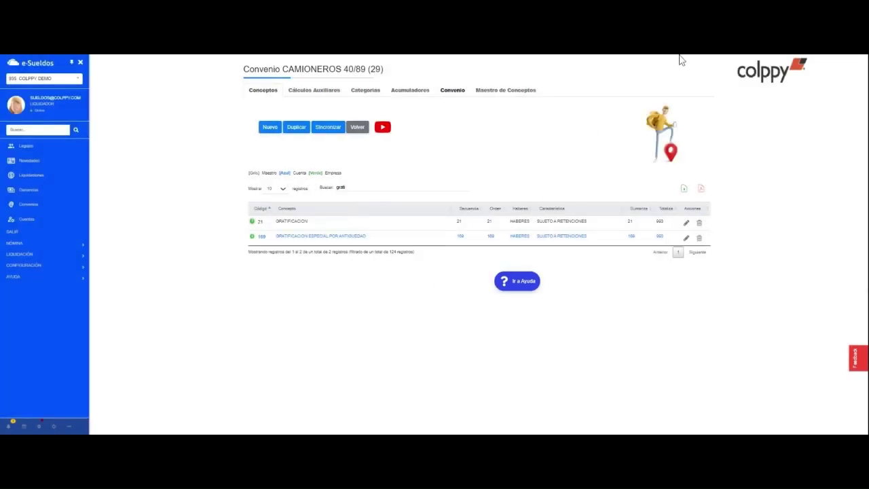
Step: Clear the concept list's search filter and search the agreement's concepts for "grat"
key(ctrl+0)
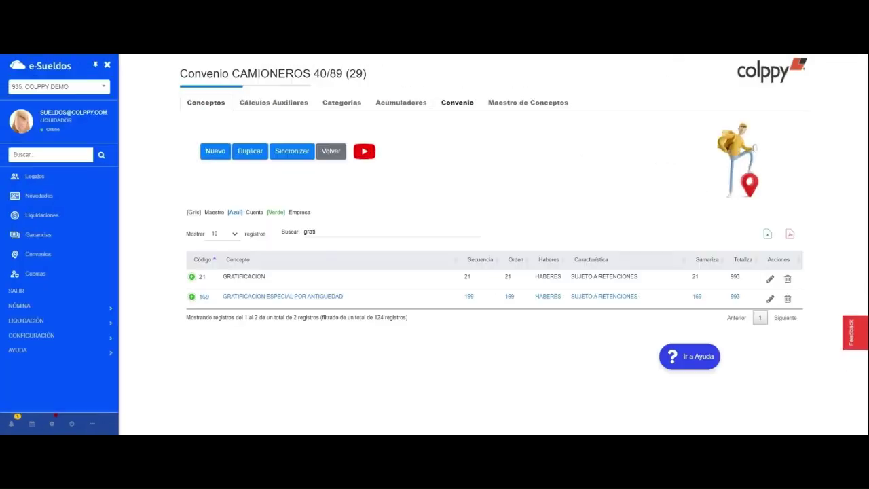
click(289, 233)
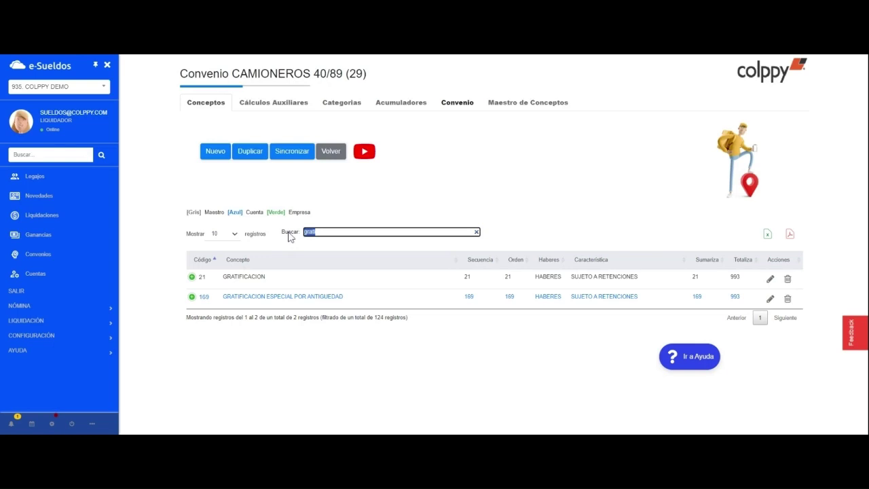
key(BackSpace)
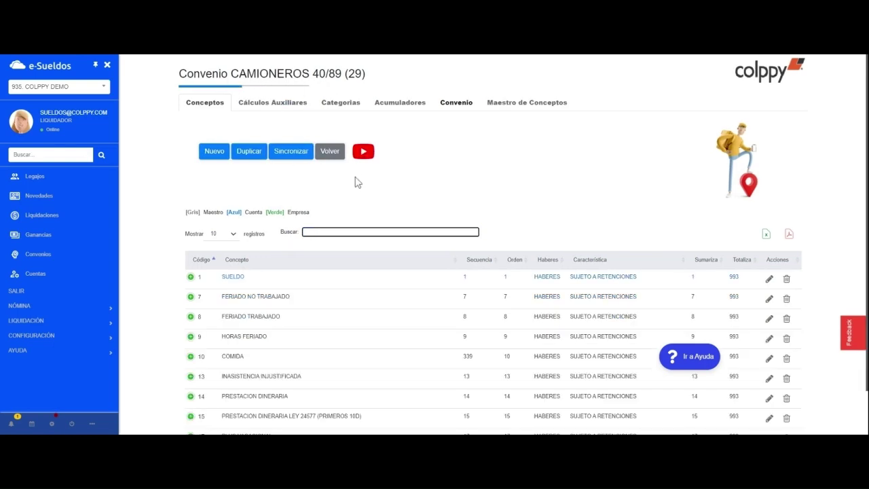
text(grat)
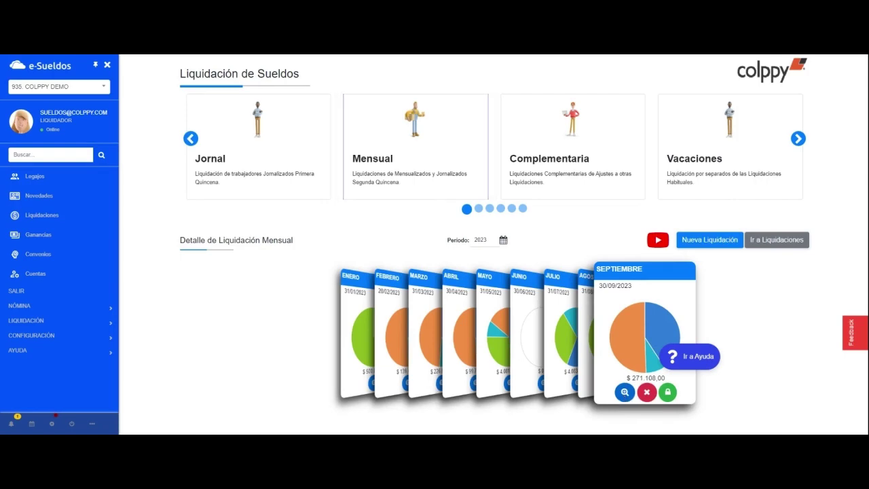
Step: Open the September 2023 monthly liquidación's Reporte Liquidación and view the liquidated employee's concept breakdown
click(624, 392)
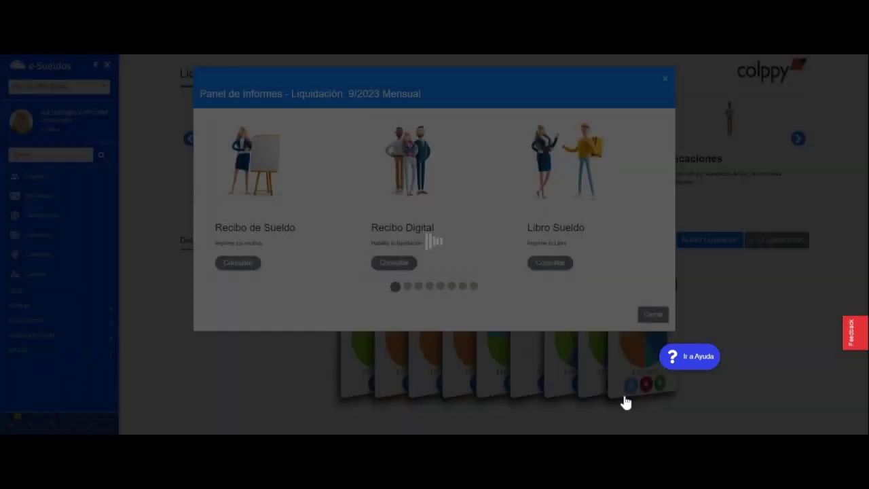
click(418, 287)
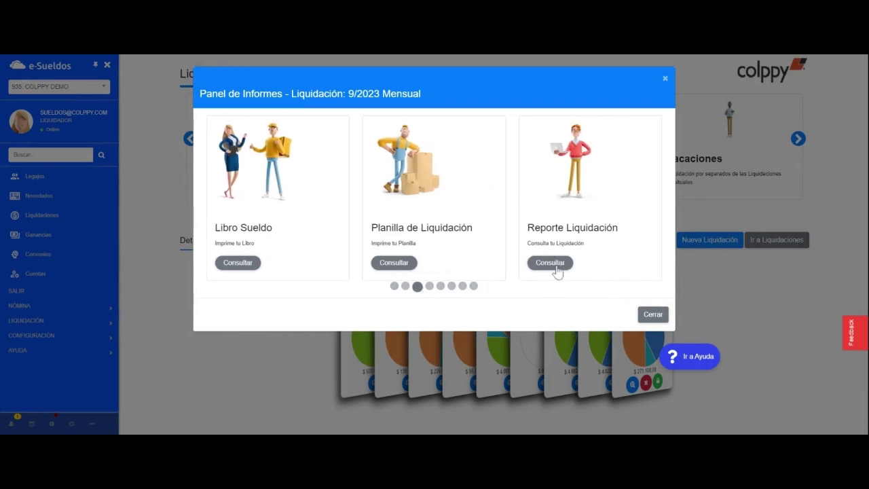
click(560, 265)
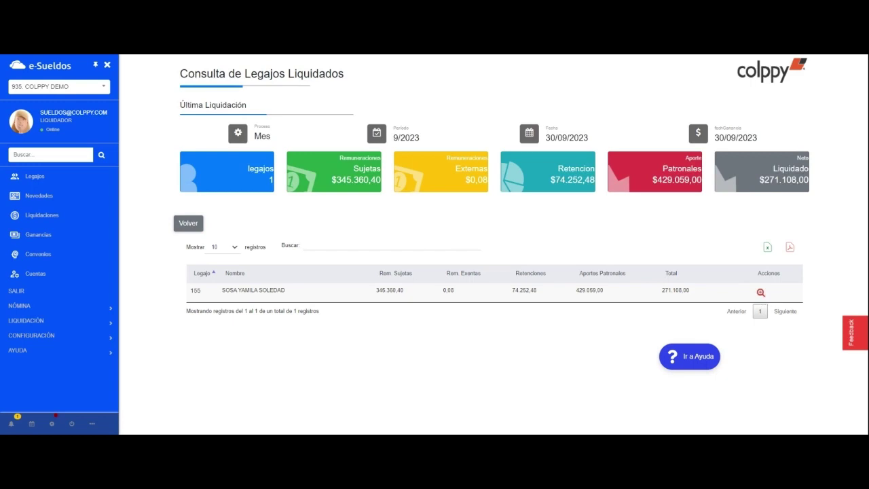
click(760, 292)
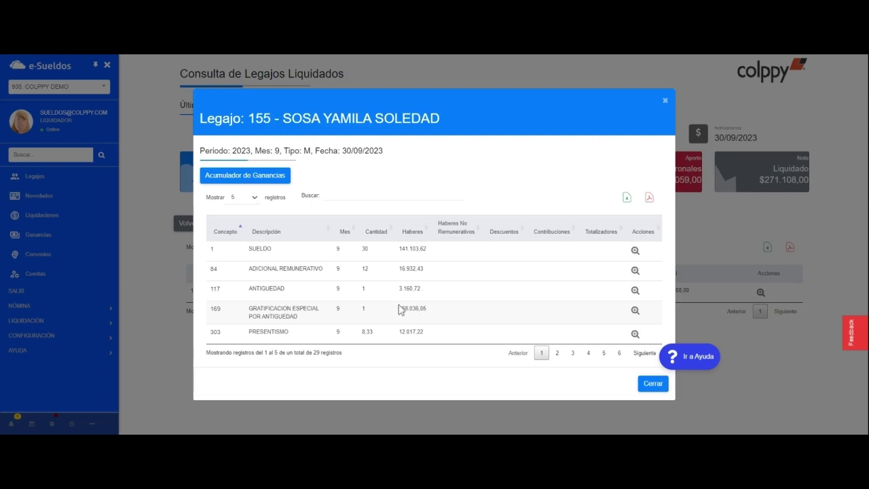
Step: Inspect the formula and liquidación log of GRATIFICACION ESPECIAL POR ANTIGUEDAD in the employee's breakdown, then close the details
click(635, 311)
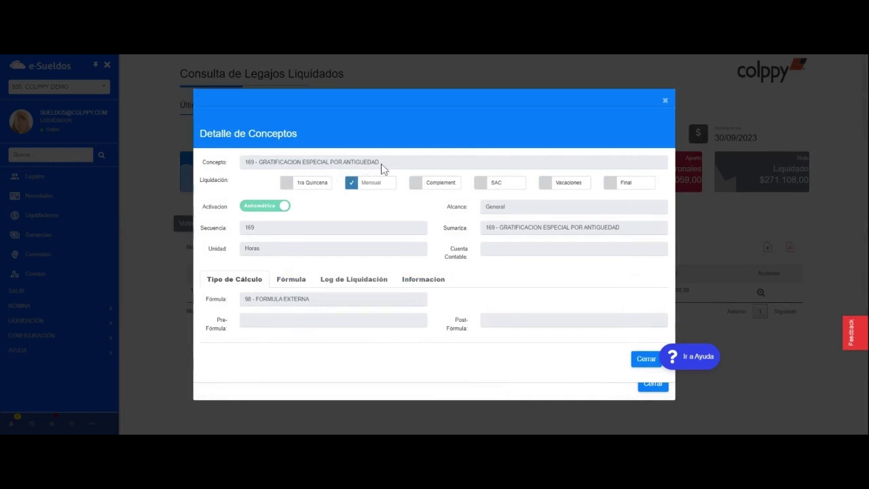
click(301, 284)
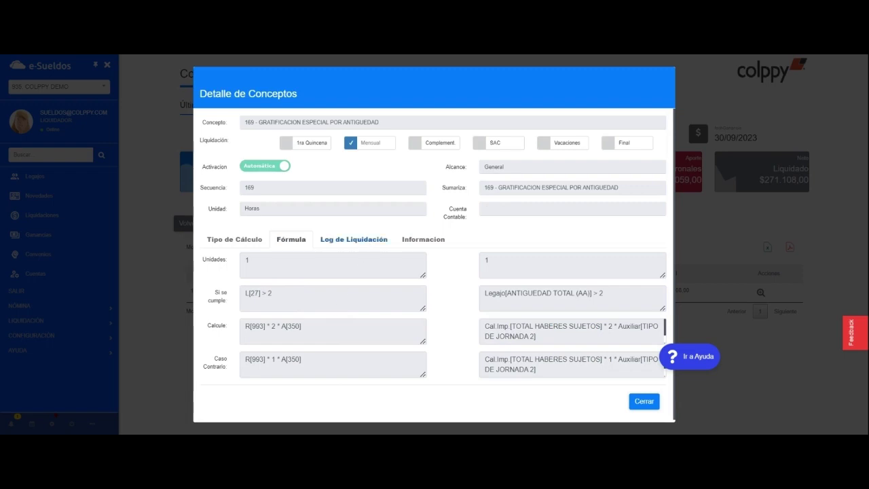
click(366, 243)
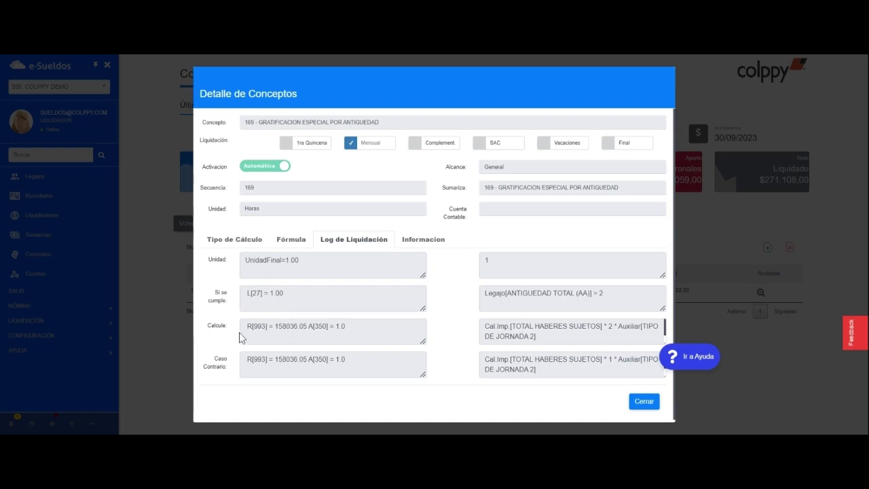
click(644, 402)
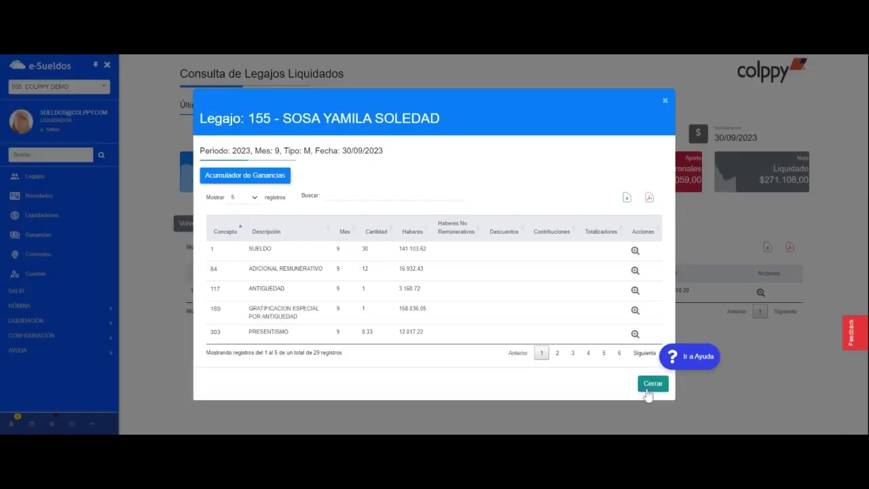
click(647, 391)
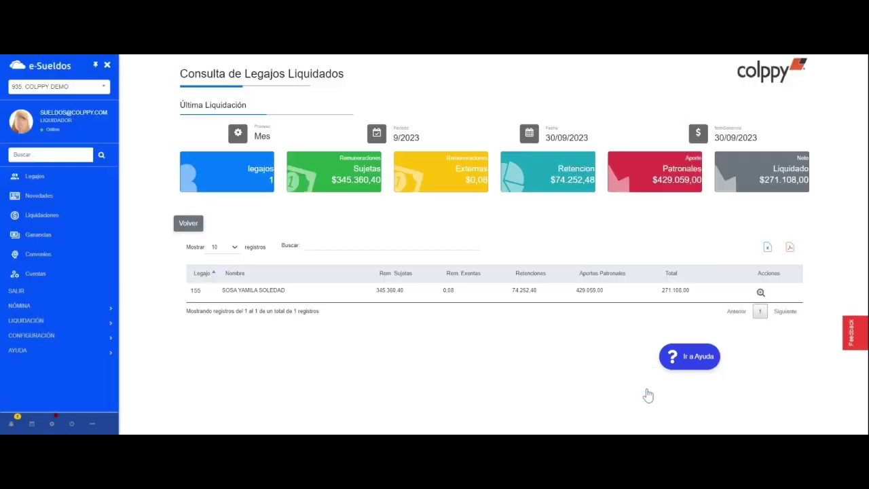
Step: Return to the labour agreements, filter them by "cami" and open CAMIONEROS 40/89
click(33, 257)
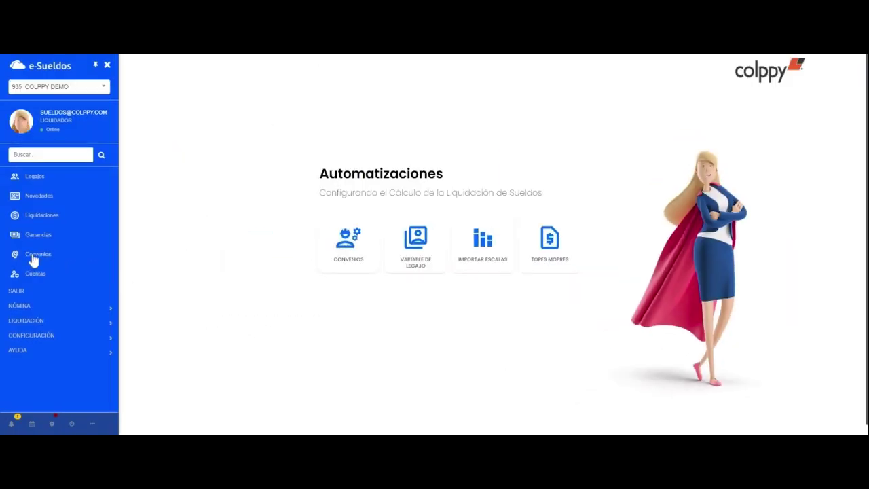
click(355, 263)
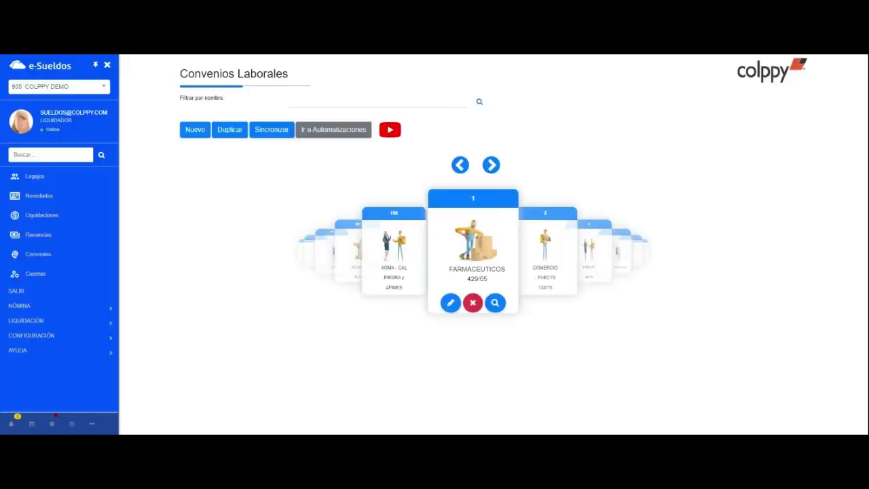
text(cami)
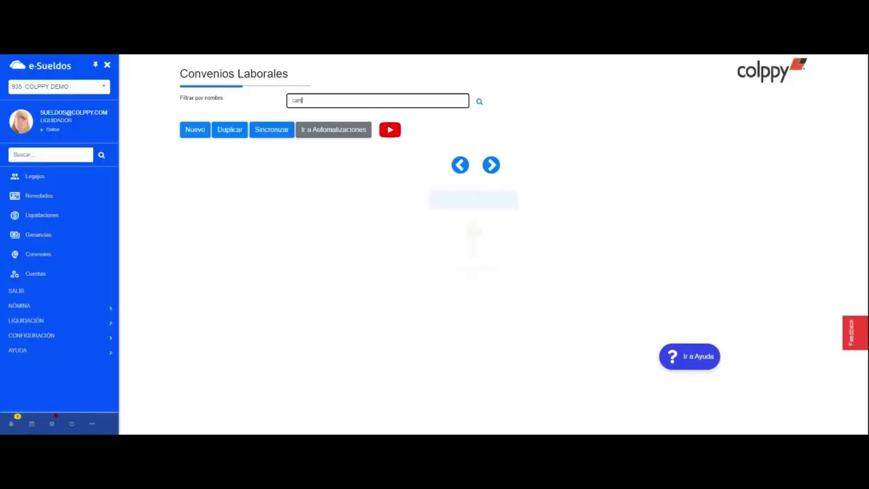
click(495, 304)
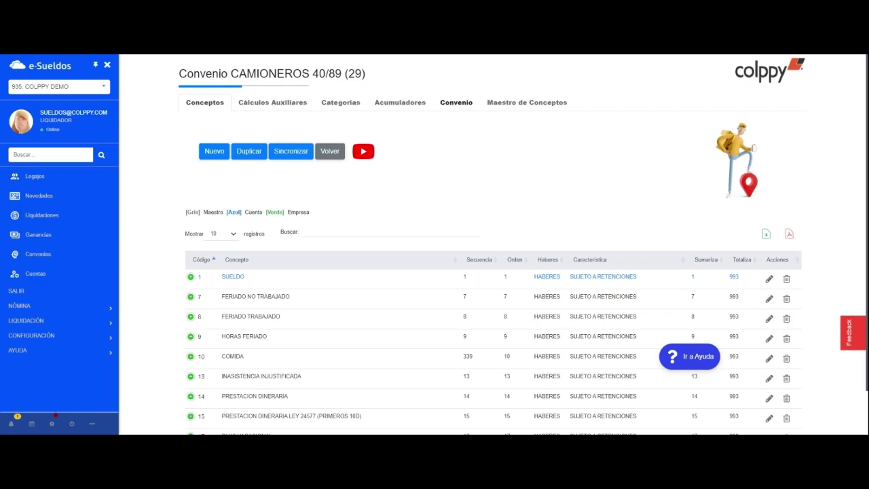
Step: Find auxiliary calculation 350, TIPO DE JORNADA 2, and examine both terms of its Calcule formula
click(299, 109)
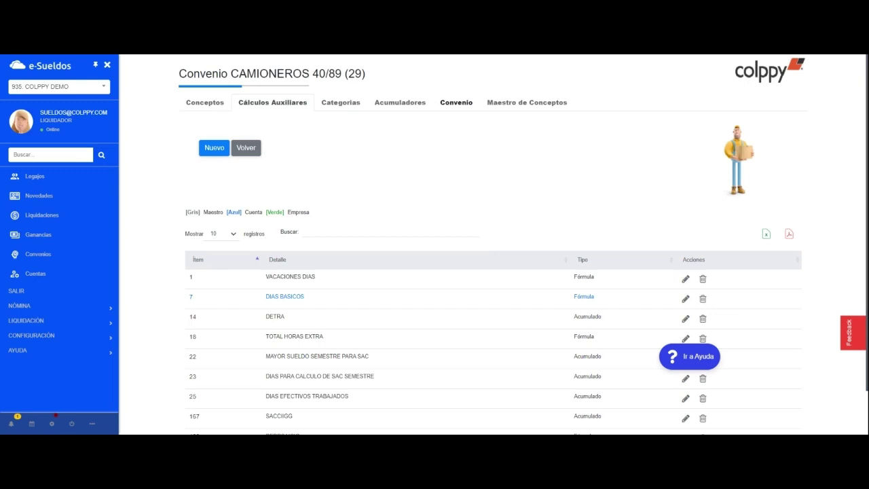
click(391, 232)
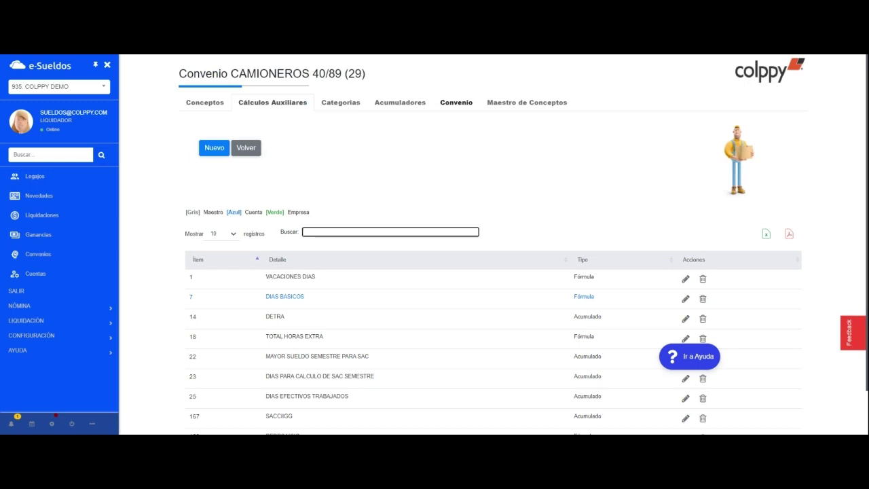
text(350)
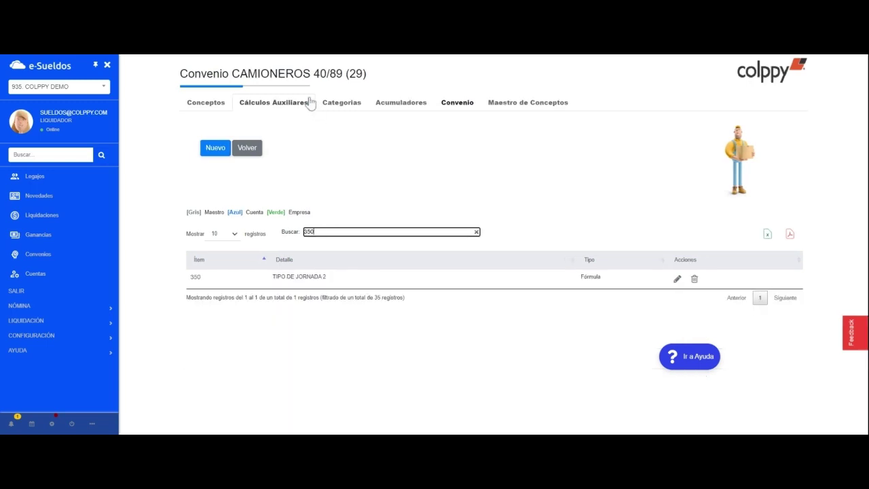
click(678, 279)
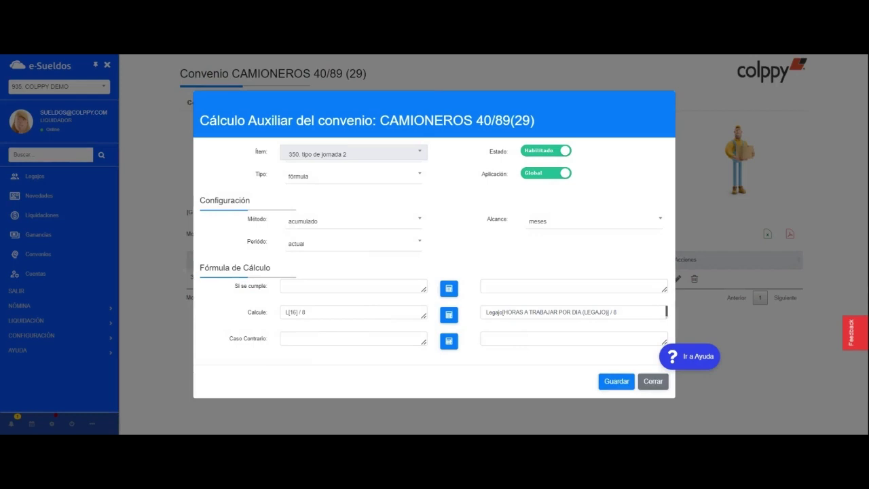
drag(297, 312, 271, 317)
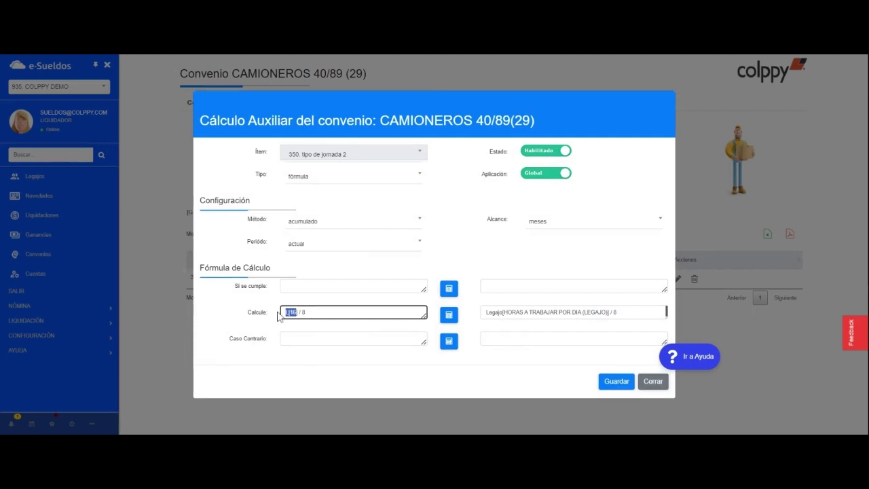
click(298, 312)
drag(306, 313, 300, 313)
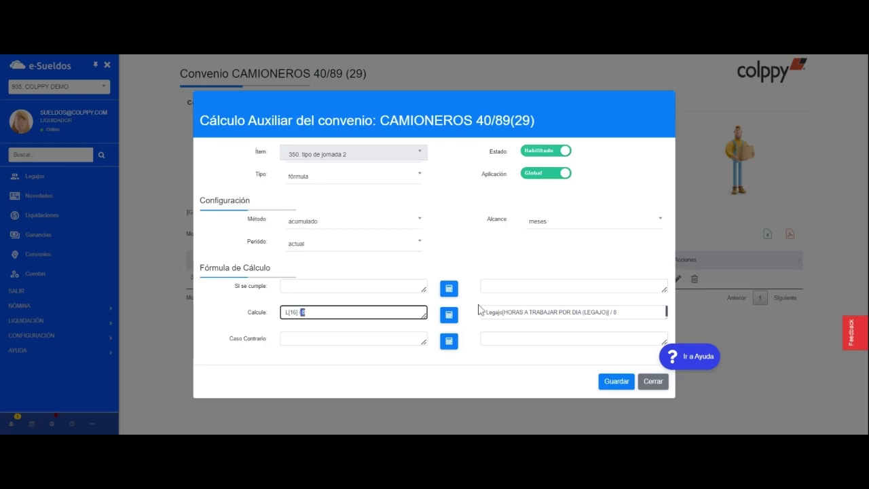
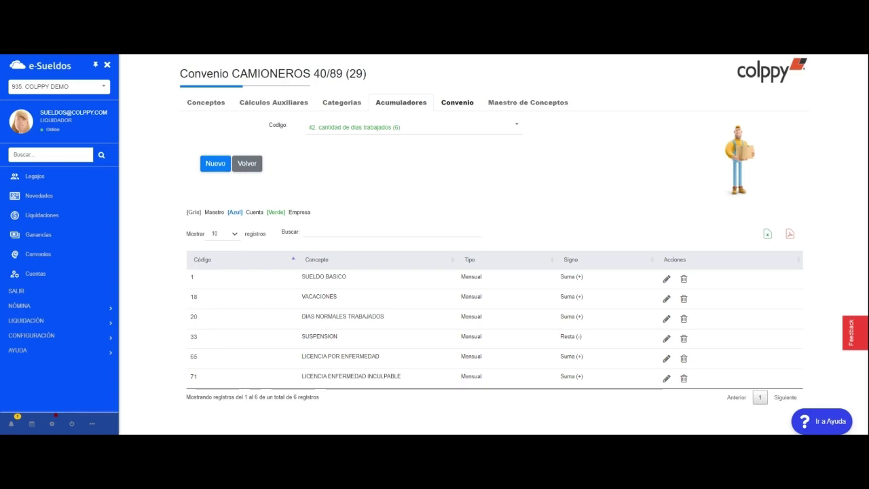
Step: Search the agreement's accumulators for "cantida" and select code 42, cantidad de dias trabajados
click(398, 128)
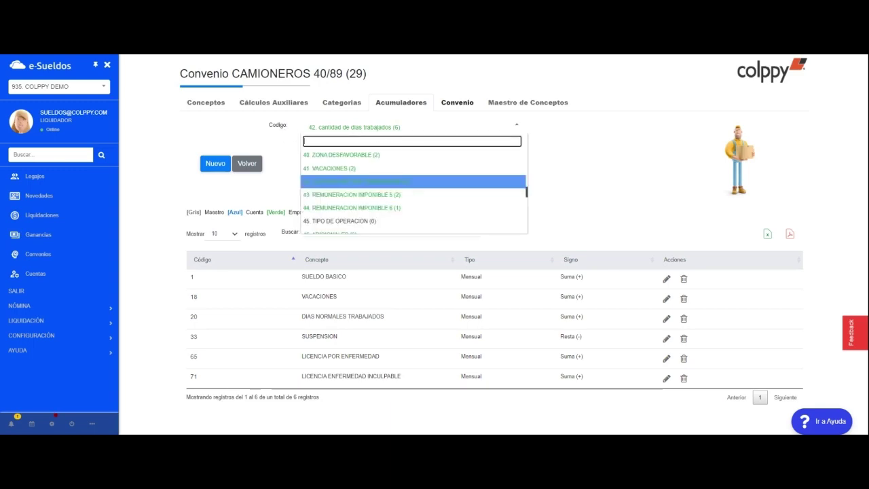
text(cantida)
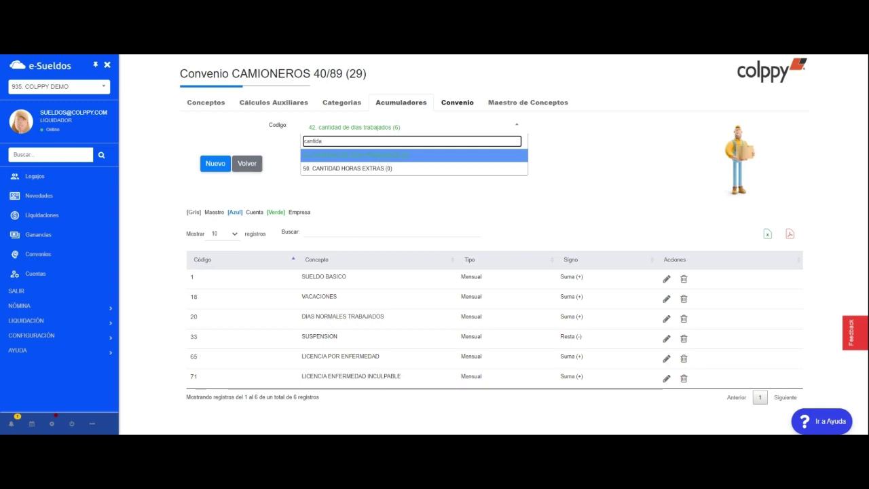
click(382, 156)
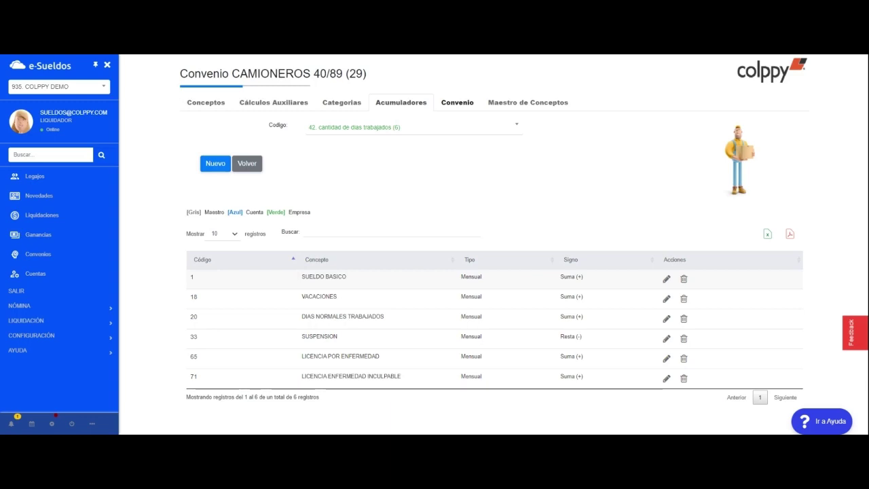
Step: Examine the added concepts in the cantidad de dias trabajados accumulator, from SUELDO BASICO to LICENCIA ENFERMEDAD INCULPABLE
mouse_move(207, 305)
mouse_down()
mouse_move(192, 304)
mouse_move(214, 303)
mouse_up()
click(227, 302)
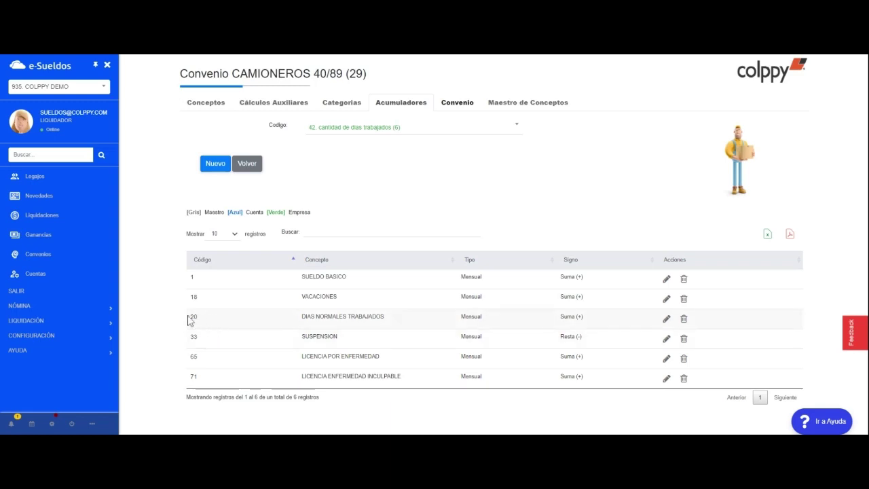
drag(191, 317, 416, 324)
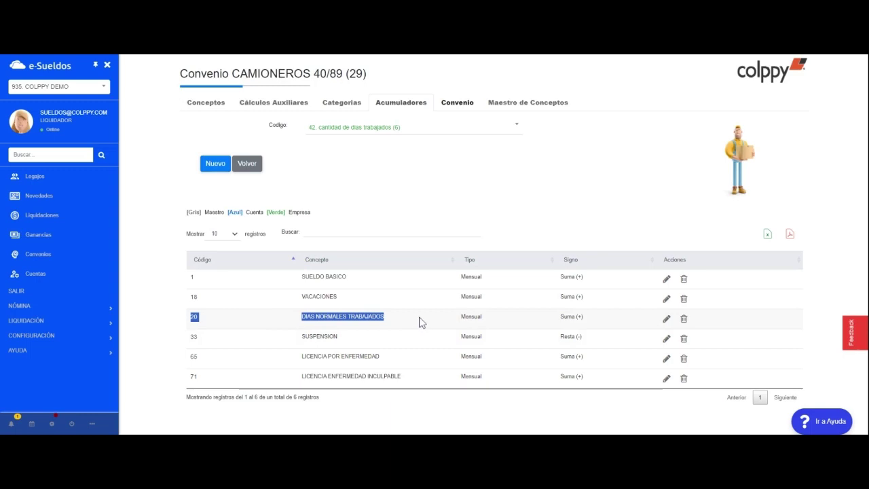
click(418, 320)
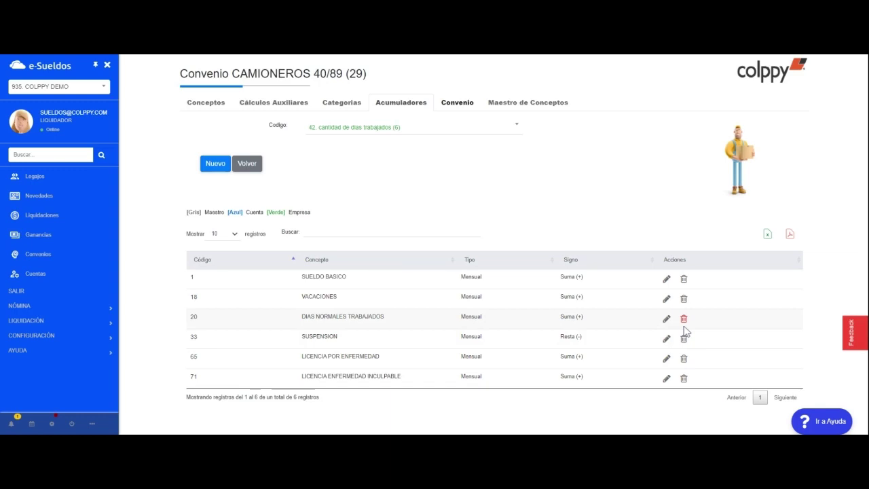
drag(206, 322, 189, 324)
click(235, 326)
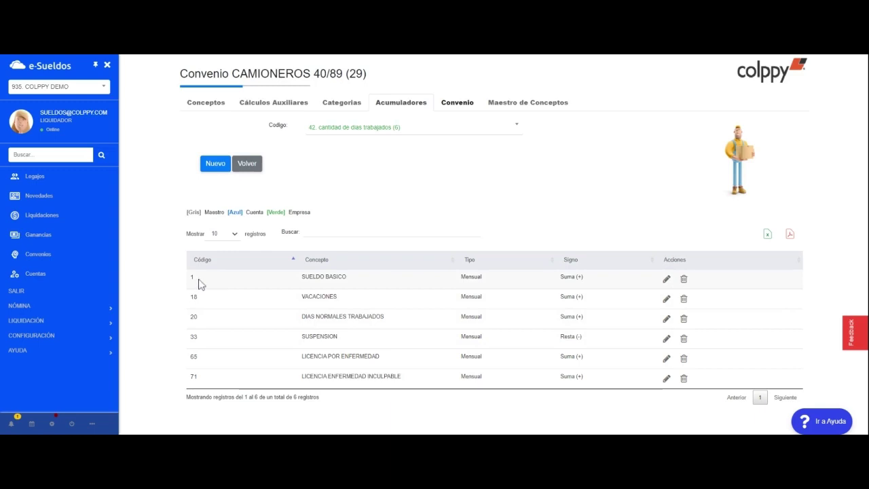
drag(196, 286, 193, 303)
click(229, 287)
drag(204, 359, 184, 359)
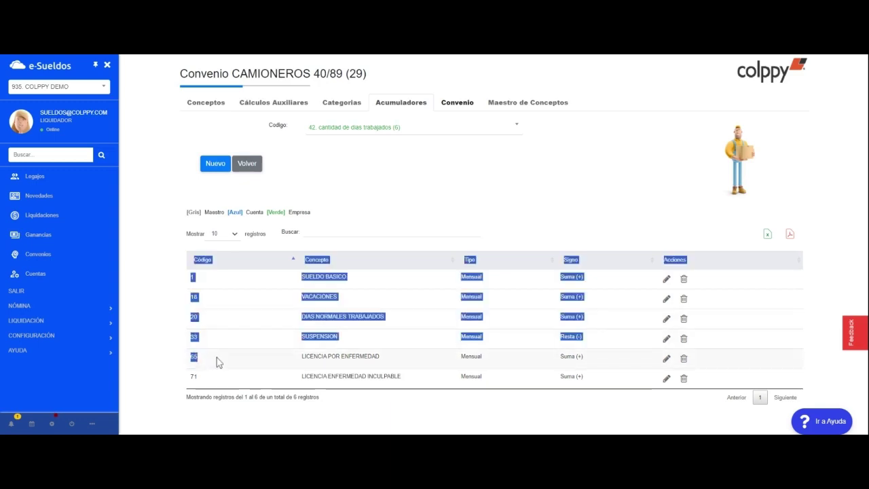
click(209, 362)
double_click(196, 359)
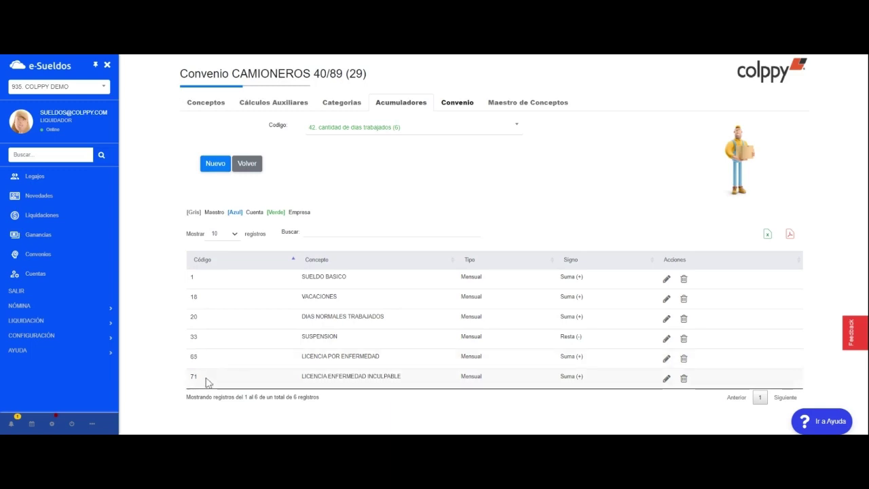
double_click(191, 379)
drag(189, 378, 184, 378)
click(300, 377)
drag(298, 379, 564, 385)
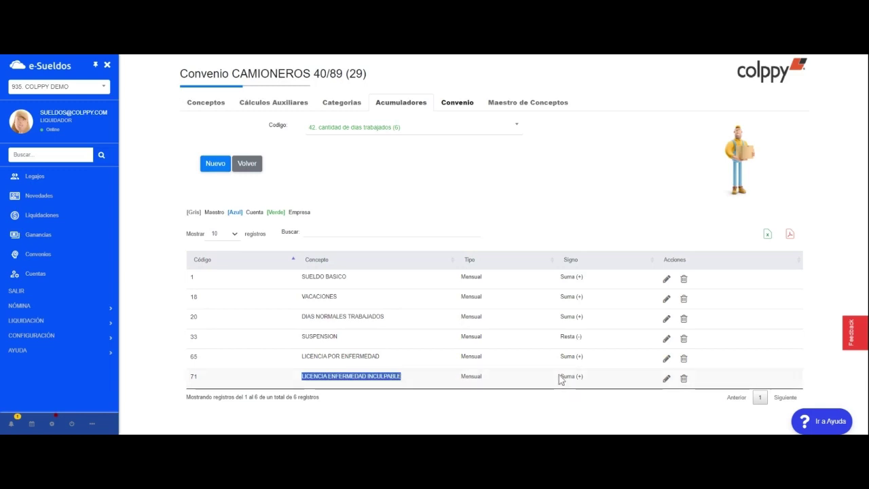
click(561, 381)
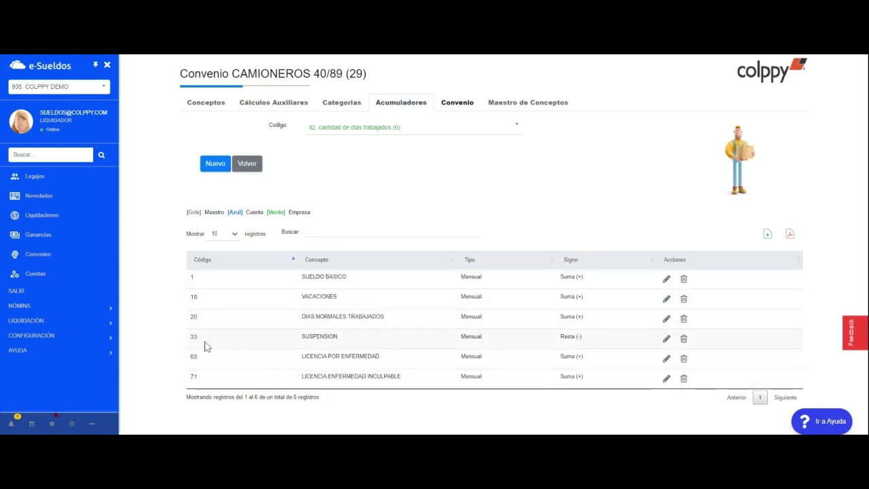
Step: Compare the sign of the SUSPENSION concept with that of SUELDO BASICO in the accumulator
drag(206, 346, 188, 345)
drag(305, 337, 375, 341)
click(545, 338)
drag(558, 336, 586, 343)
click(593, 342)
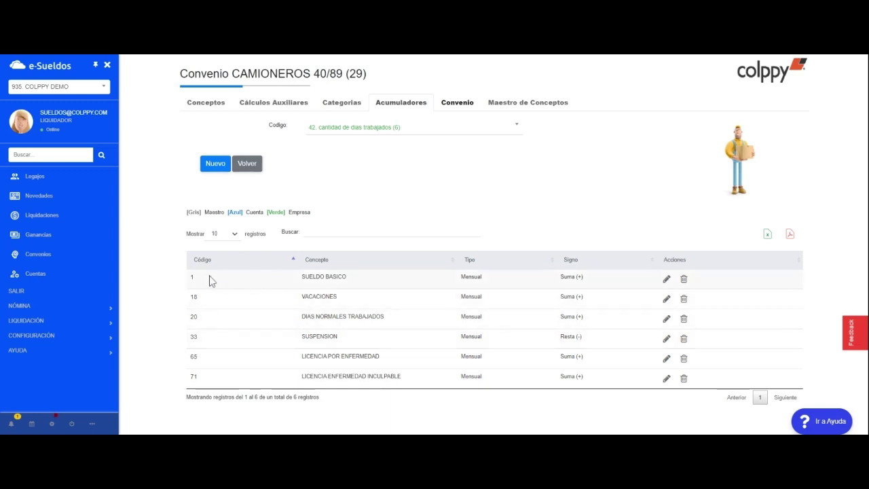
drag(201, 277, 184, 276)
click(266, 288)
drag(551, 341, 594, 341)
mouse_move(224, 338)
mouse_down()
mouse_move(190, 333)
mouse_move(241, 338)
mouse_up()
click(242, 339)
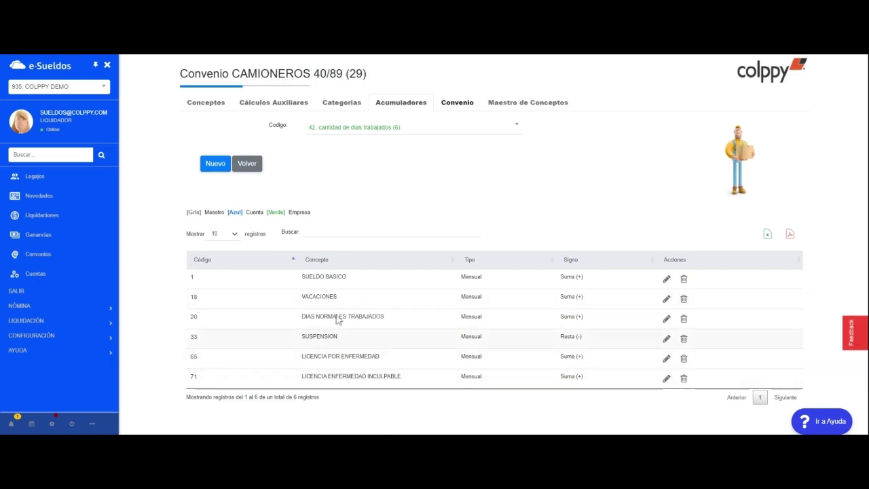
Step: Try to start a new concept entry in the cantidad de dias trabajados accumulator
click(213, 166)
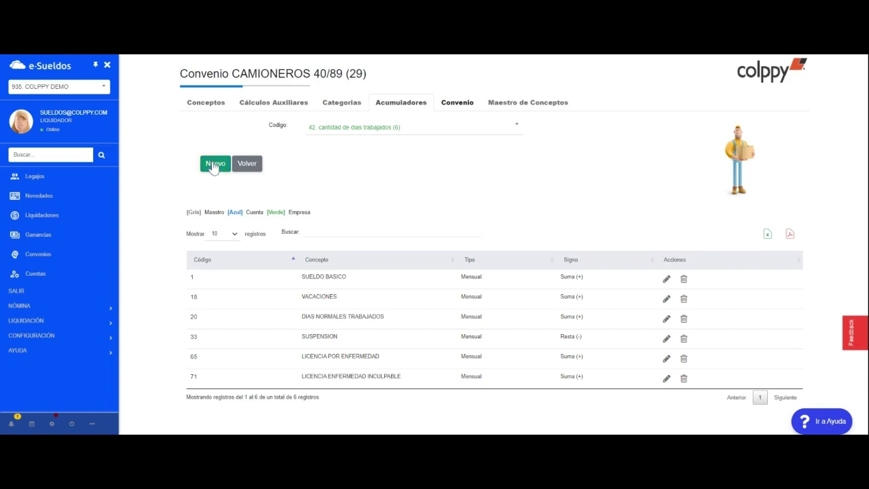
click(277, 357)
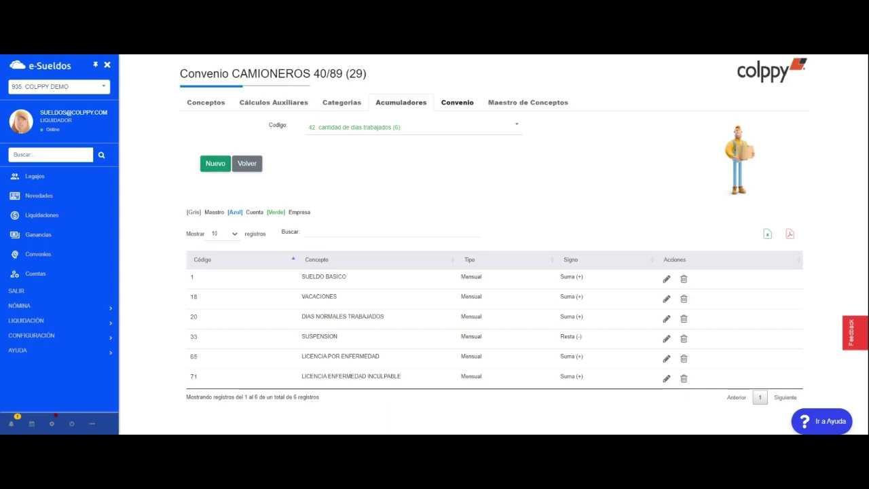
Step: Add concept 36, DESCUENTO DE VACACIONES, to the cantidad de dias trabajados accumulator as type Mensual with sign Resta
click(220, 168)
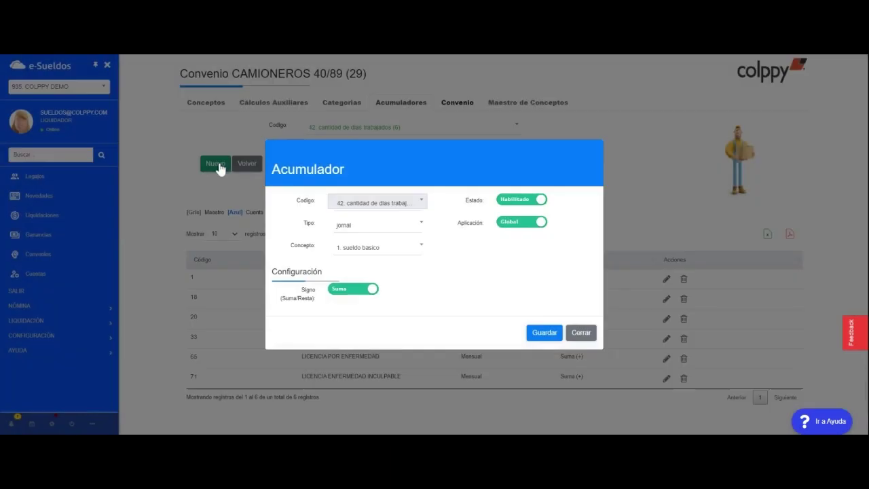
click(366, 227)
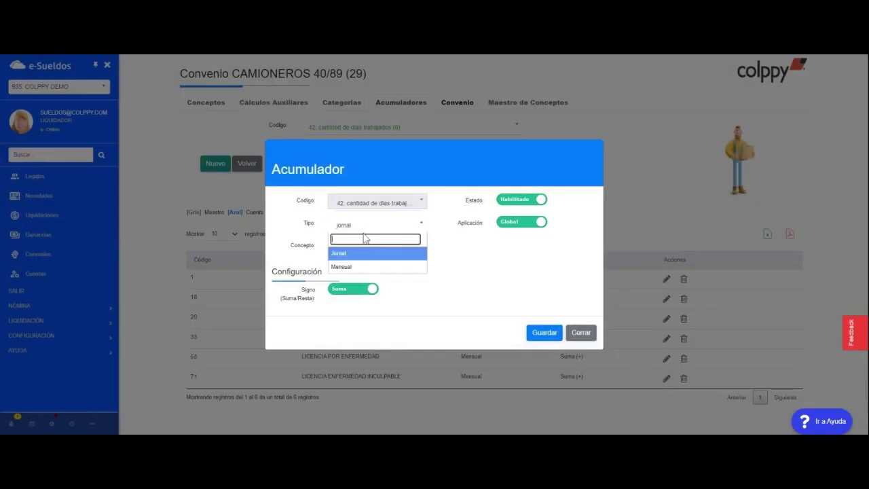
click(362, 265)
click(350, 248)
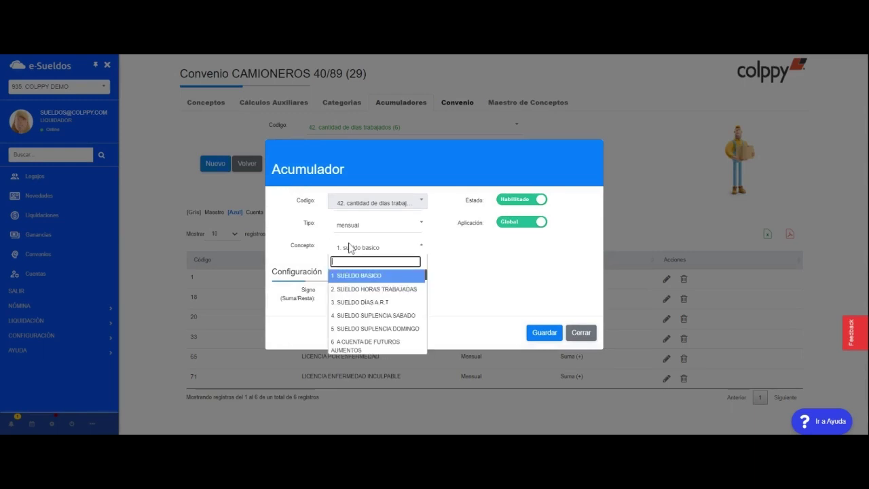
text(4)
text(e)
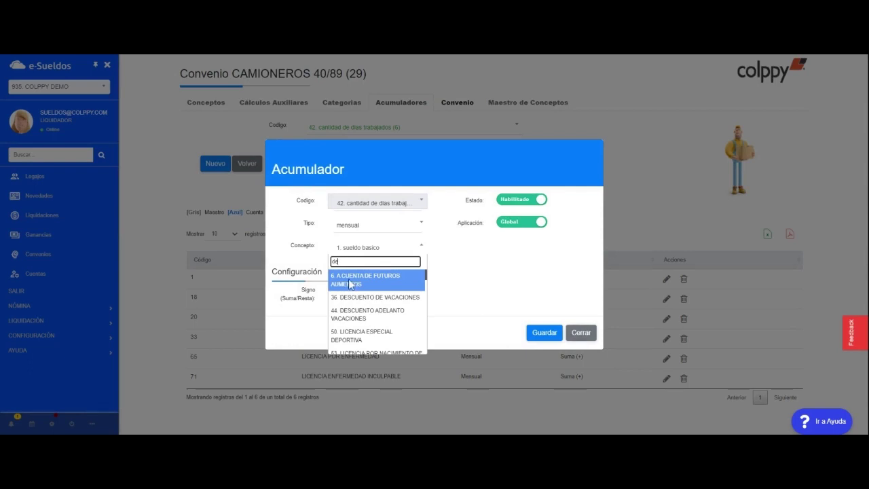
click(403, 303)
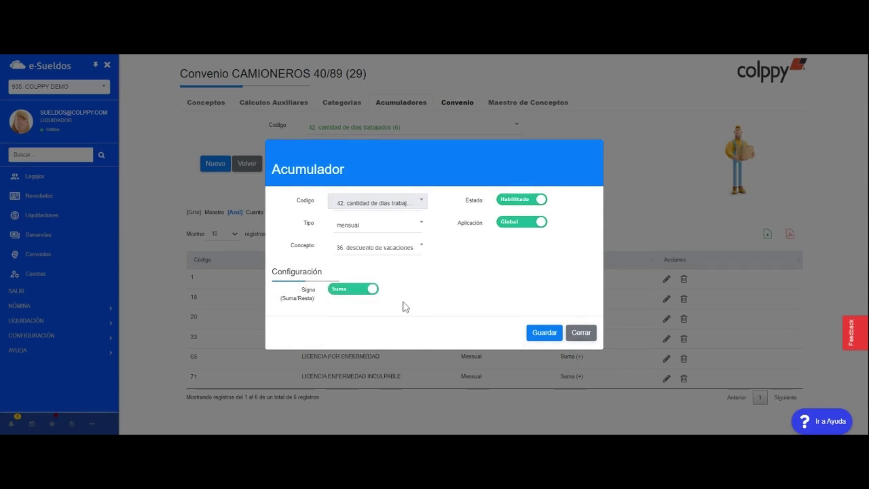
click(340, 298)
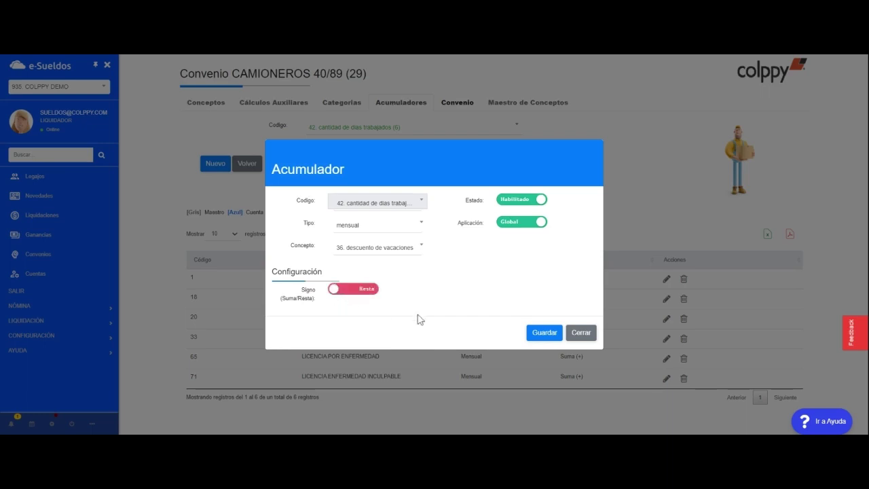
click(545, 333)
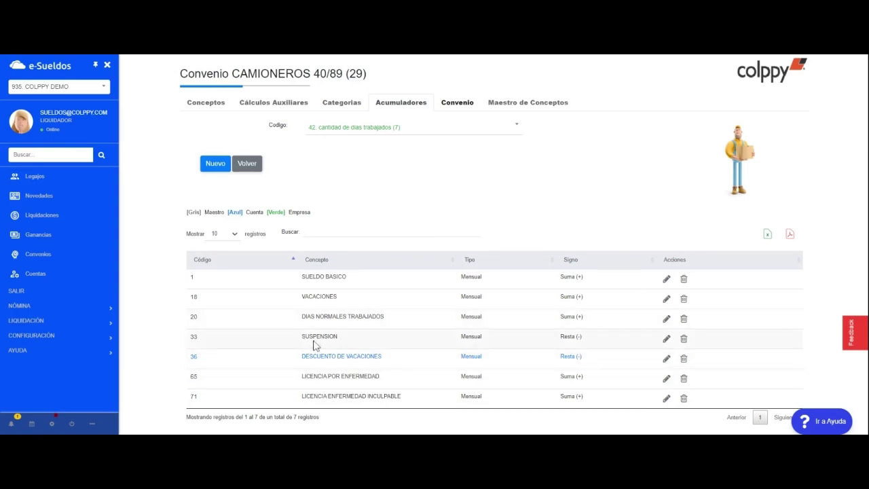
Step: Search the accumulators for "remunera" and display the concepts of code 28, remuneracion imponible 1
click(450, 128)
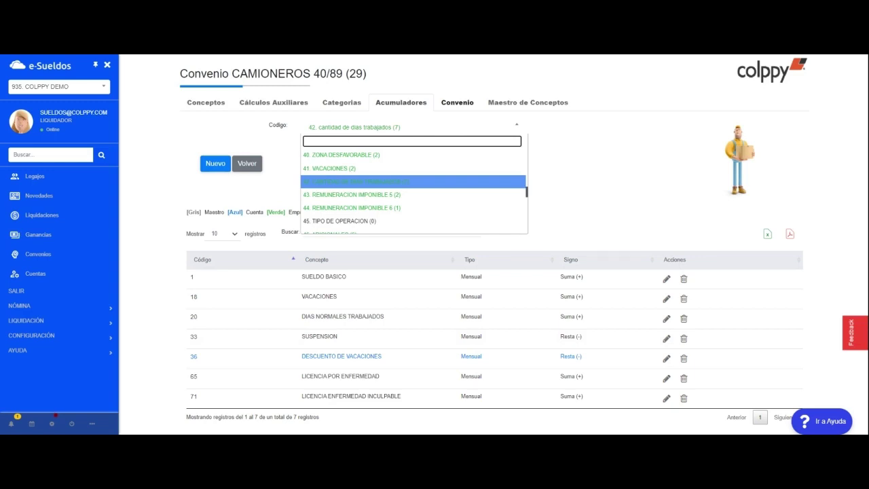
text(remunera)
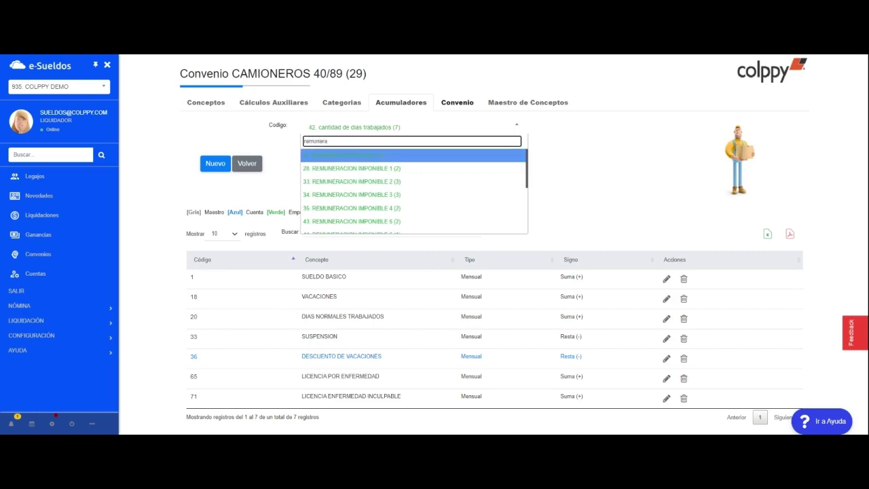
click(390, 171)
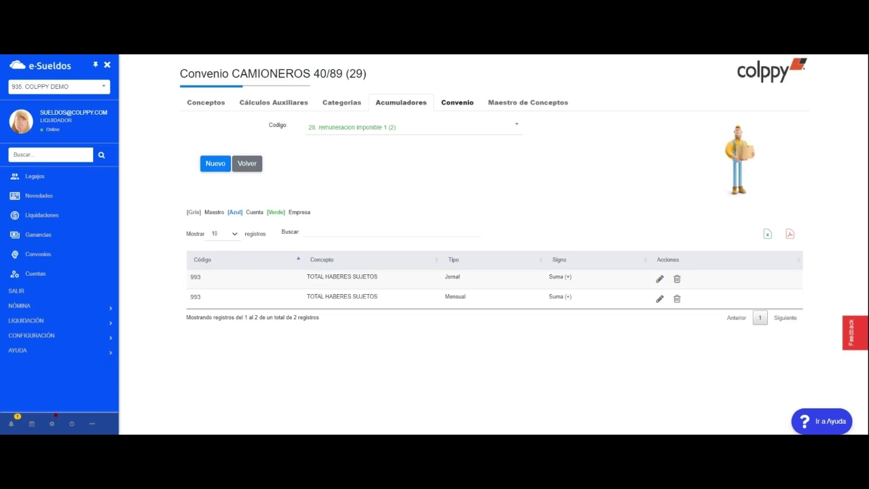
Step: Search the accumulators for "rem" and select code 54, remuneracion imponible 9
click(412, 129)
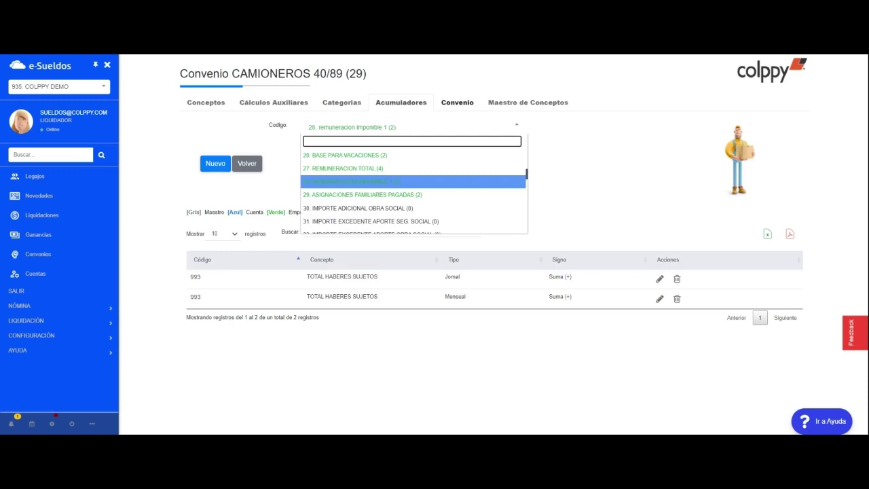
text(rem)
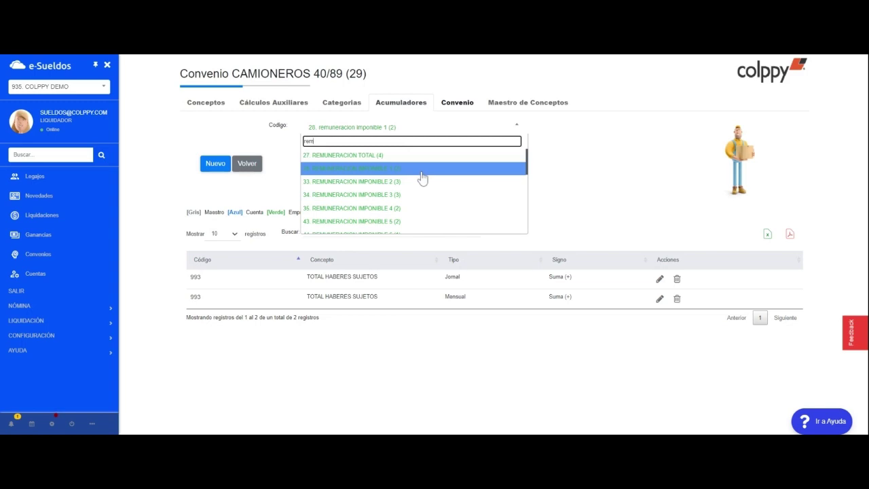
scroll(423, 178, down, 2)
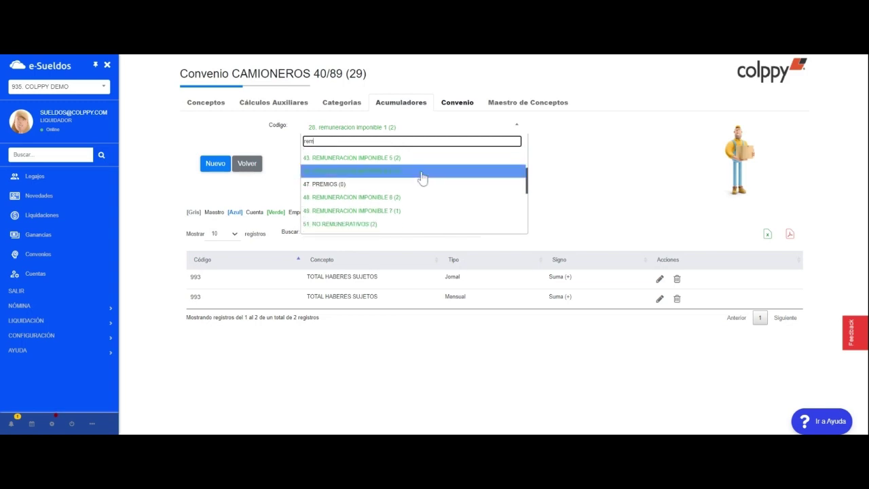
scroll(422, 178, down, 2)
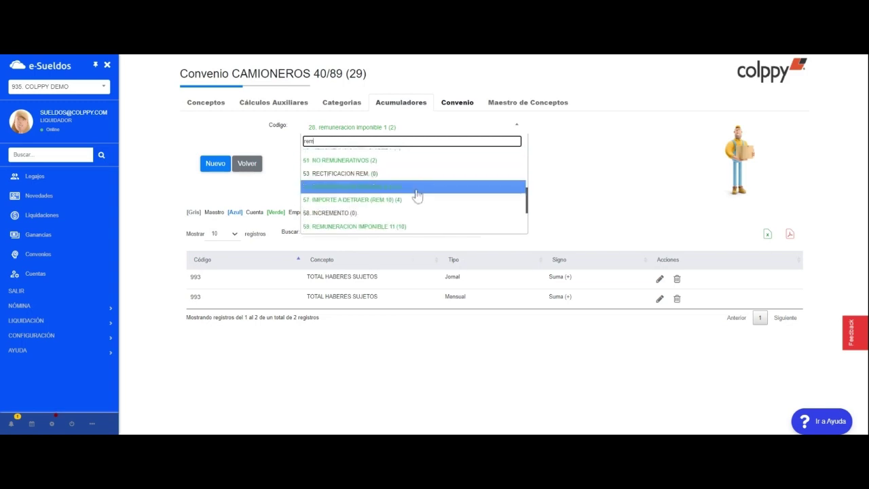
click(417, 187)
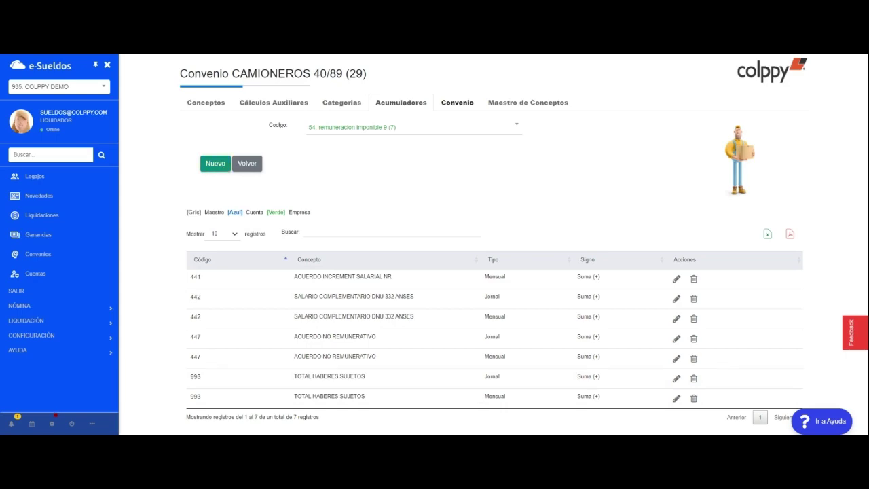
Step: Add concept 437, ASIGNACION NR ACUERDO 2020, to the remuneracion imponible 9 accumulator as type Mensual with sign Suma
click(221, 169)
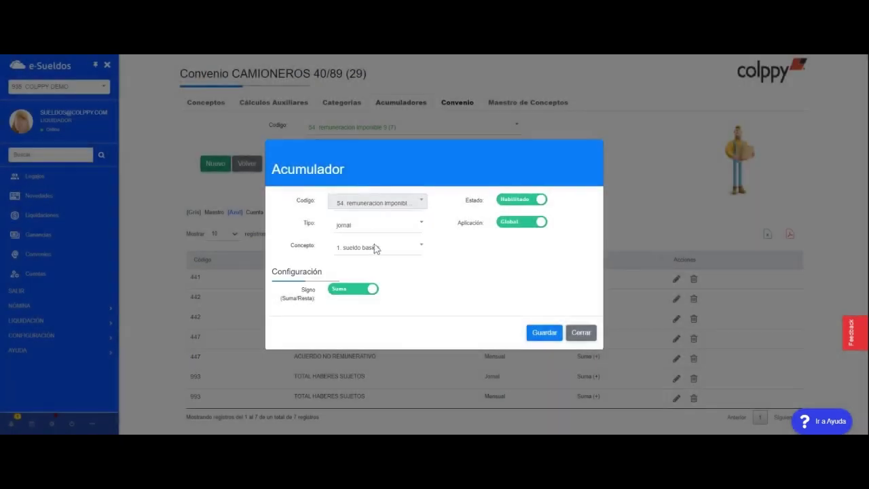
click(369, 229)
click(366, 268)
click(370, 248)
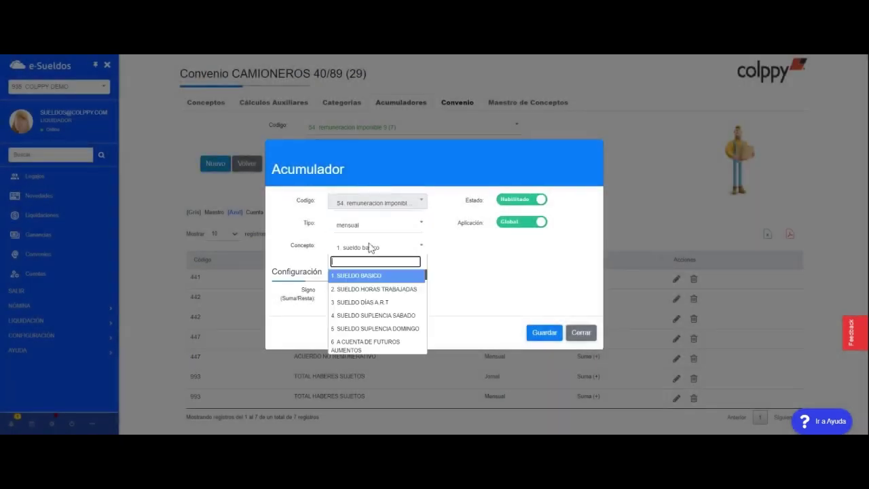
text(acue)
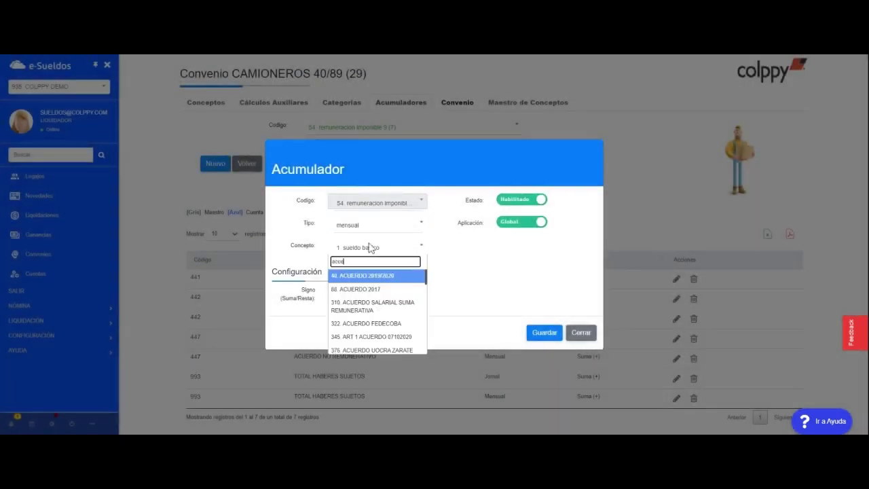
text(r)
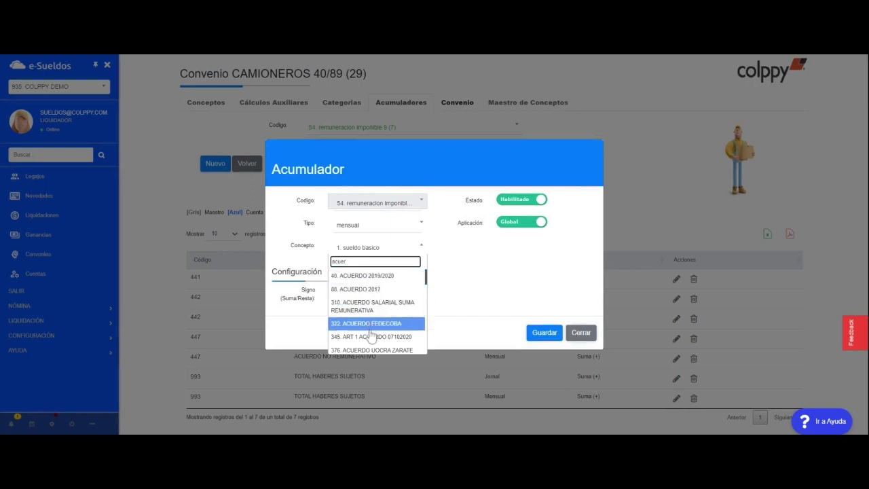
scroll(373, 342, down, 2)
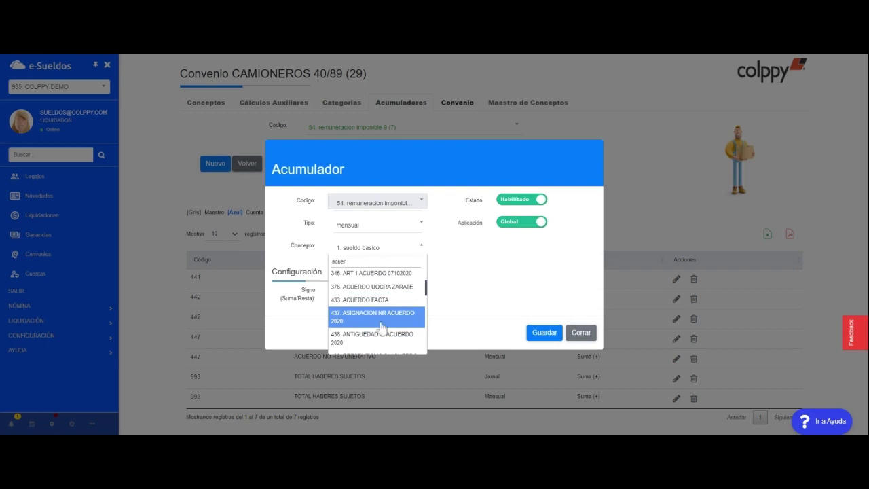
click(381, 327)
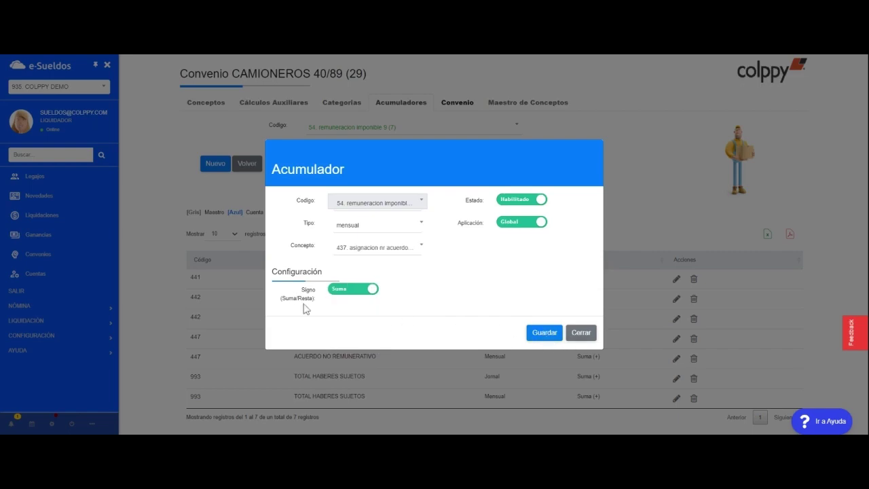
click(555, 334)
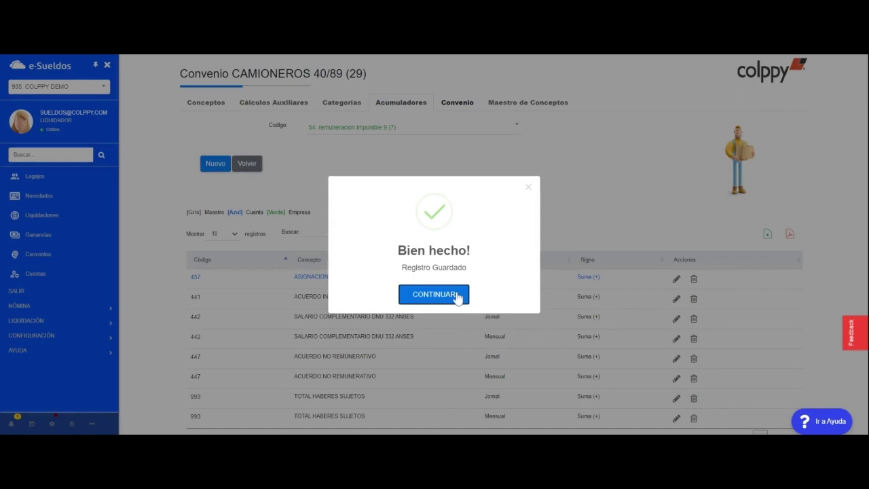
click(457, 294)
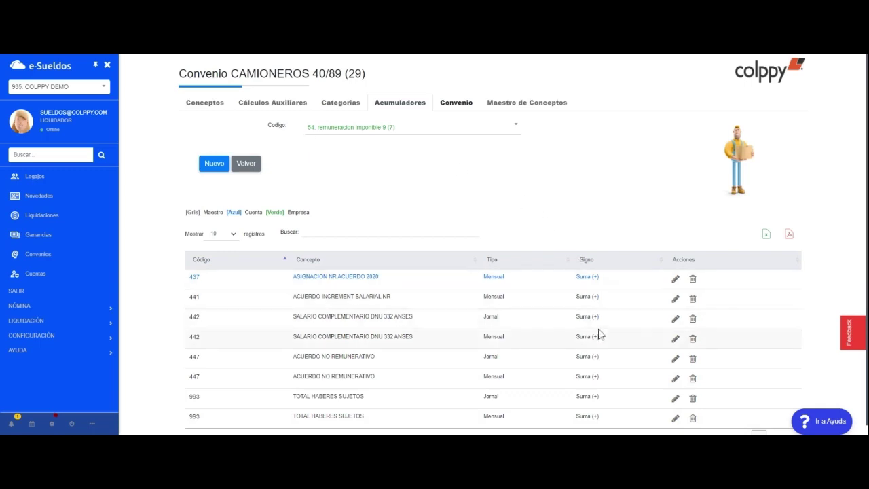
Step: Set the state of concept 441, ACUERDO INCREMENT SALARIAL NR, to Sin Uso in the accumulator and save it
scroll(632, 302, down, 1)
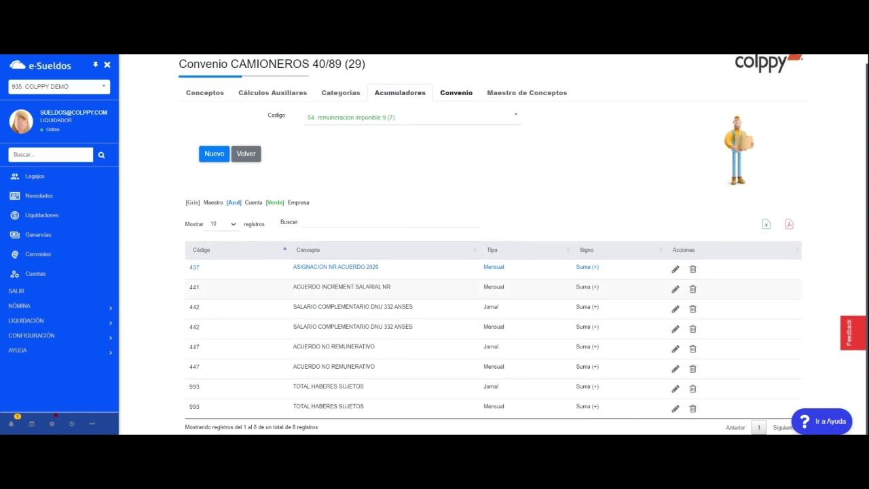
drag(189, 287, 213, 285)
click(213, 286)
click(674, 289)
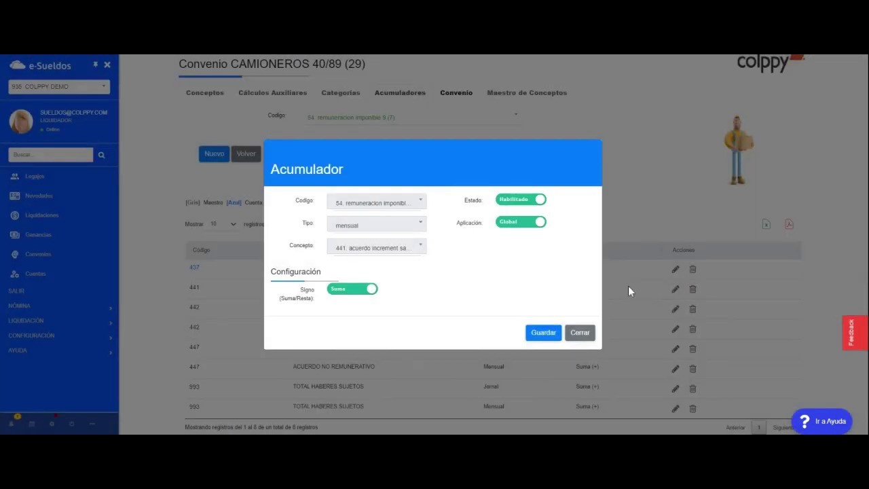
click(501, 201)
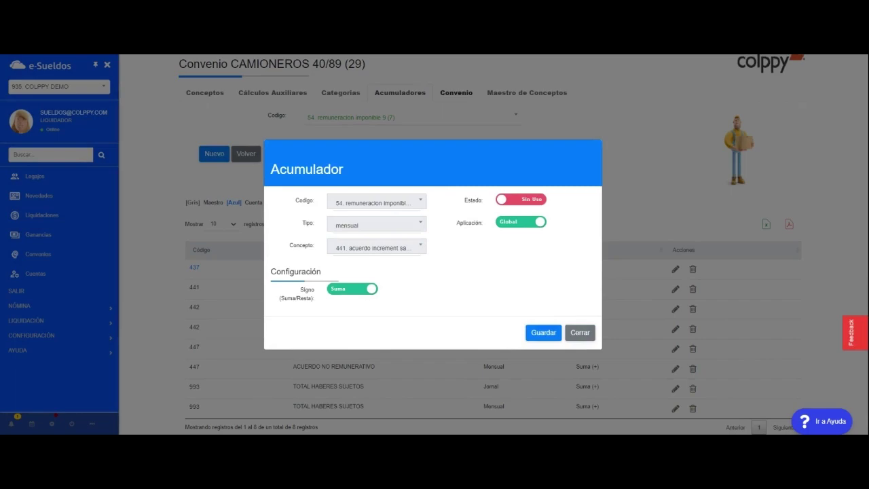
click(551, 332)
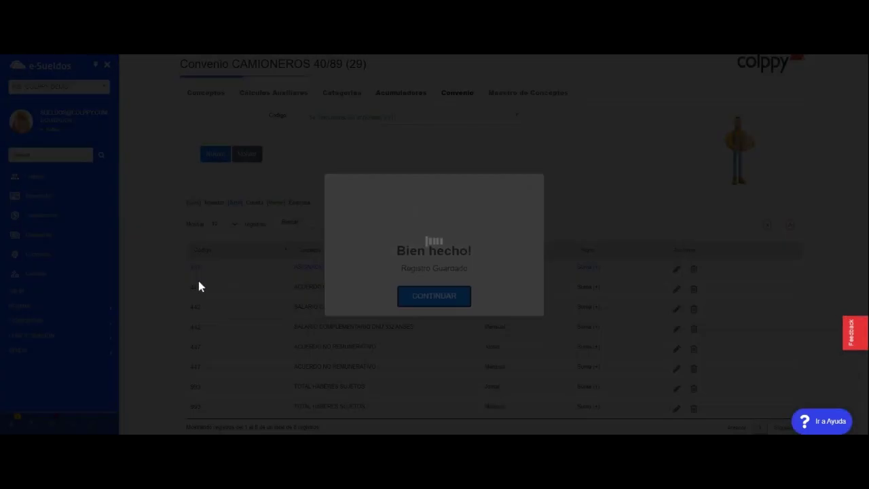
click(460, 296)
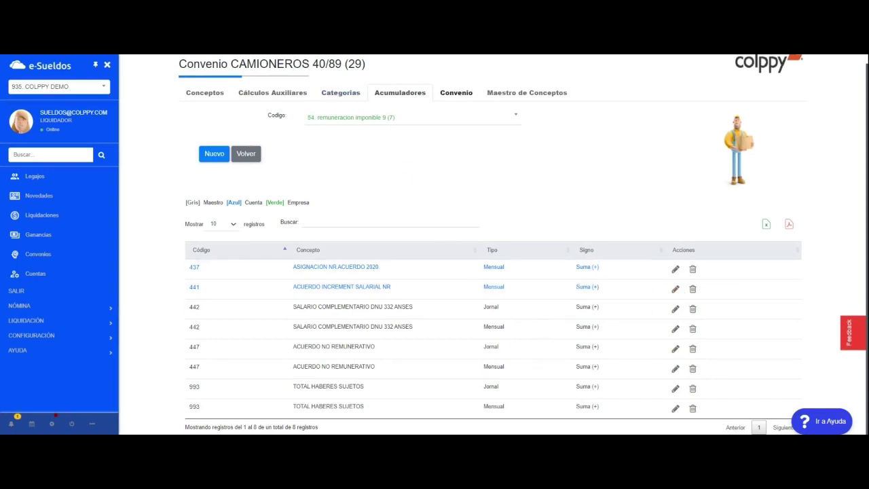
Step: Browse the accumulator codes and display the concepts of code 35, remuneracion imponible 4
click(392, 120)
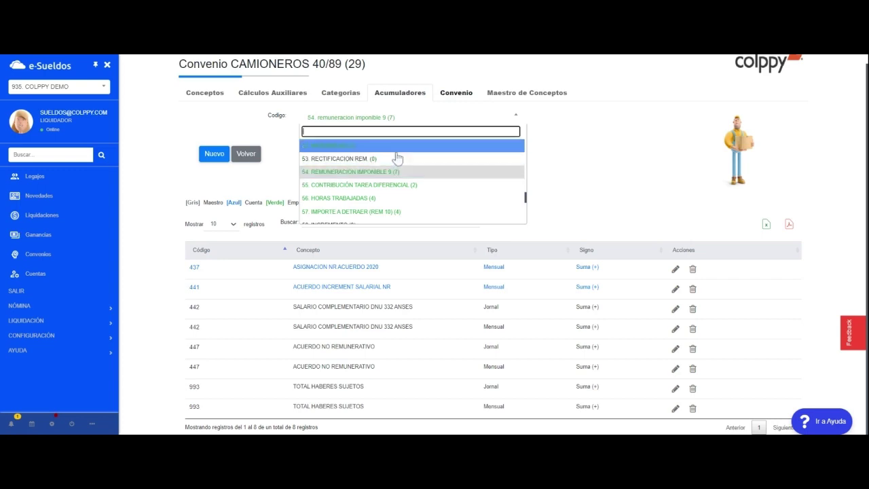
scroll(397, 158, up, 1)
scroll(397, 158, up, 1)
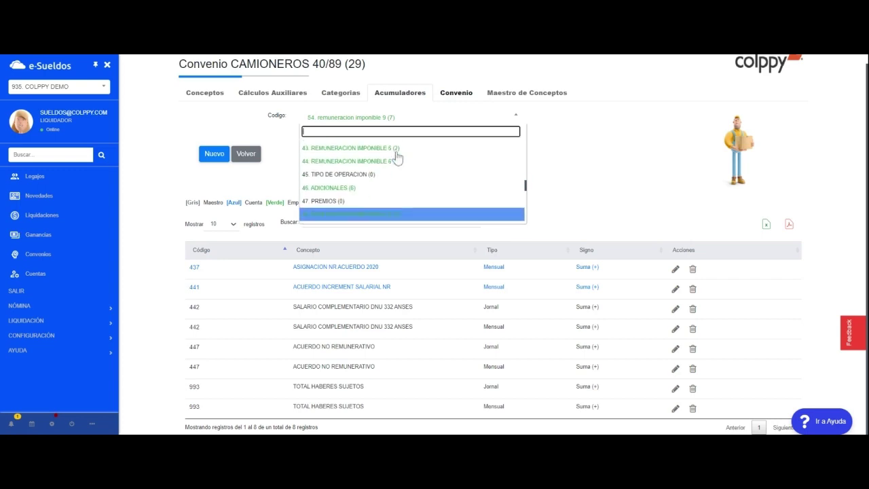
scroll(407, 161, up, 1)
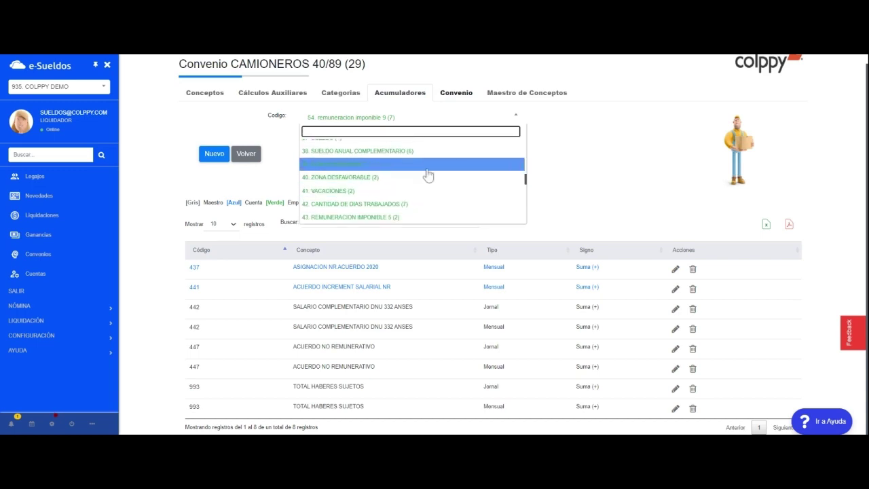
scroll(427, 176, up, 1)
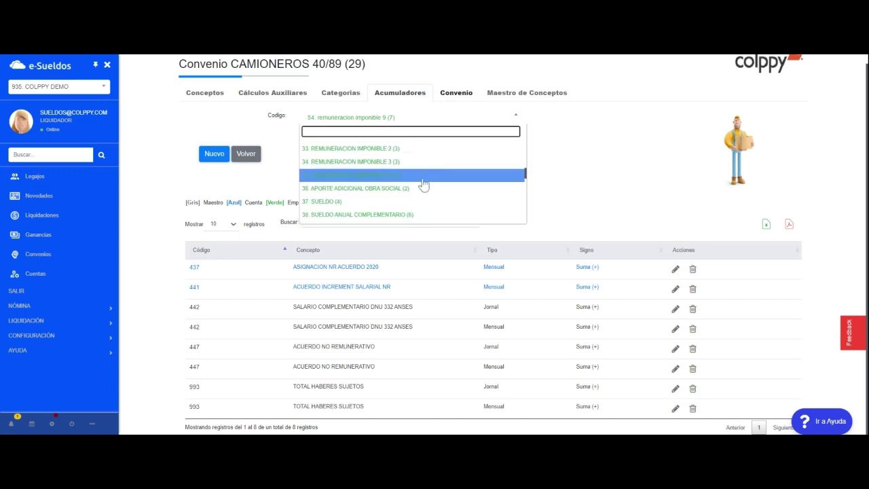
click(423, 176)
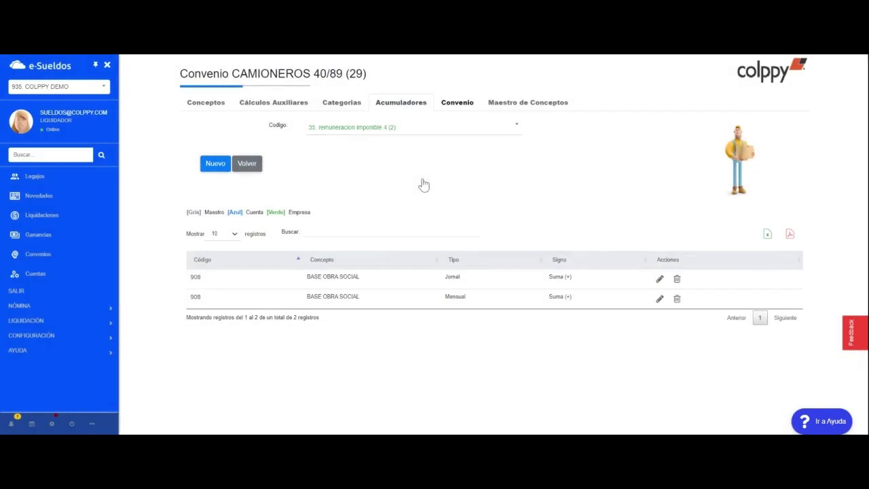